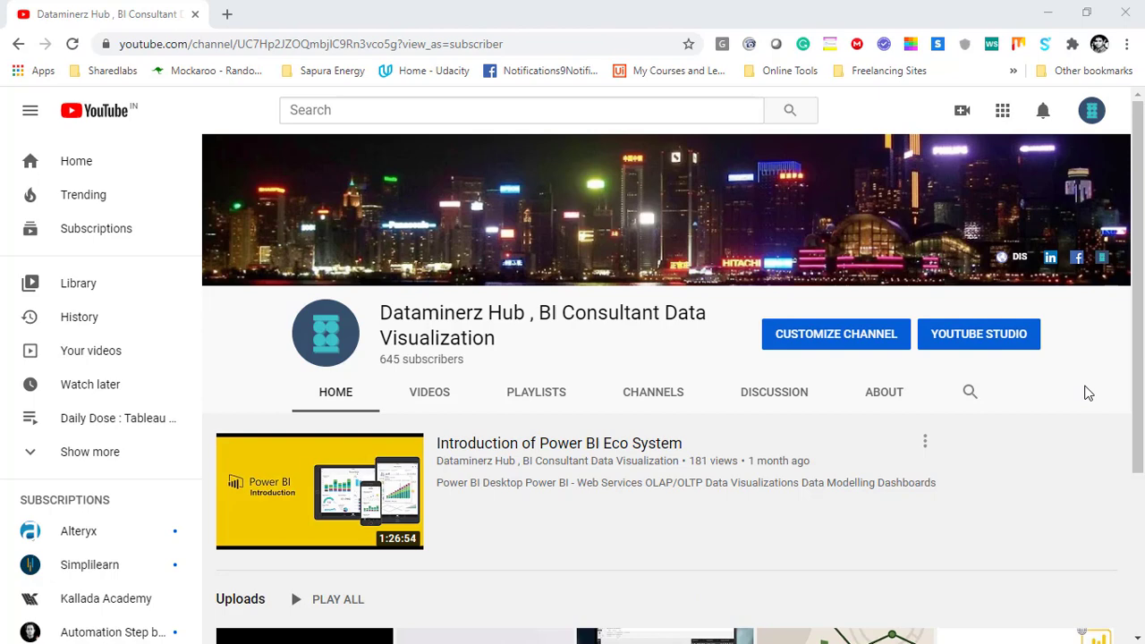
Step: Dismiss the Power BI Desktop start screen to reveal the blank Page 1 canvas
left_click(934, 632)
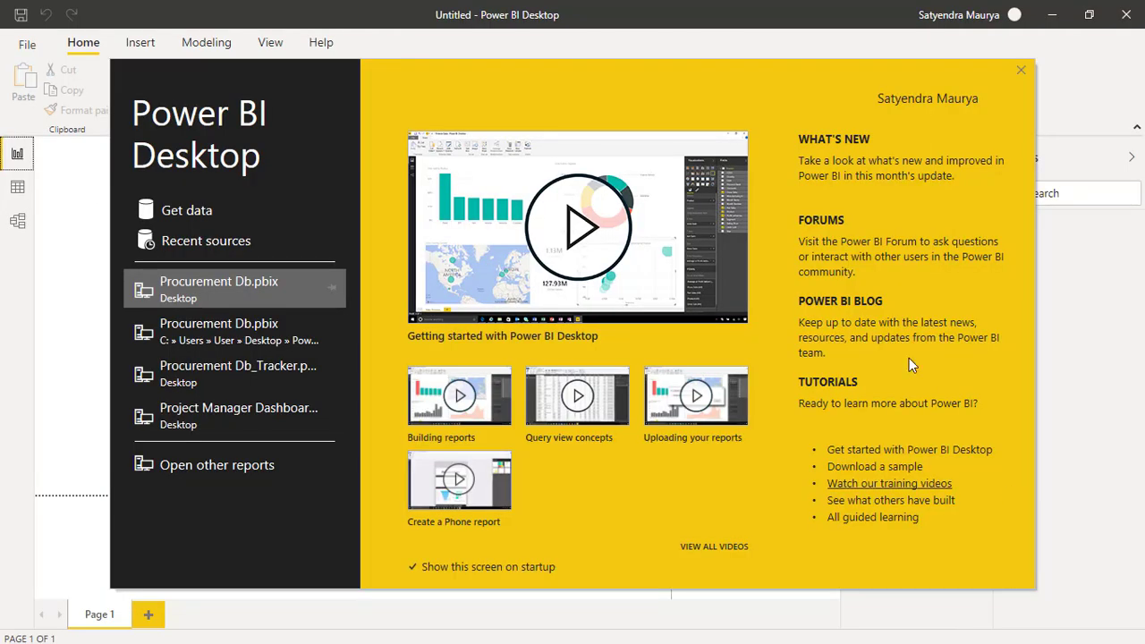
left_click(1021, 71)
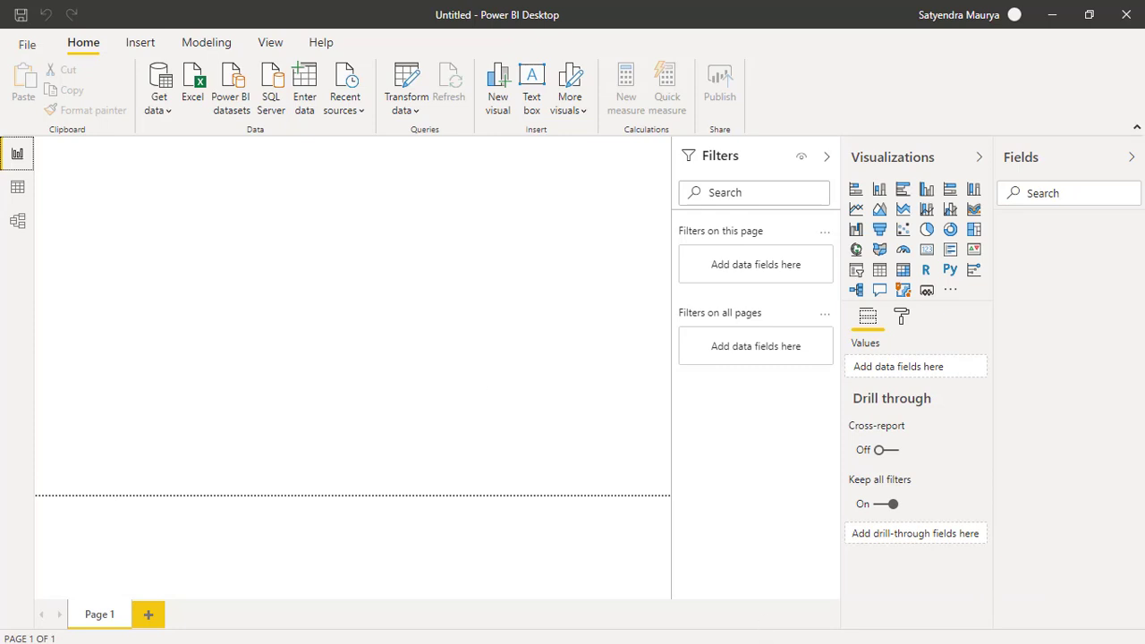
key("alt+Tab")
key("alt+Tab")
key("alt+Tab")
key("alt+Tab")
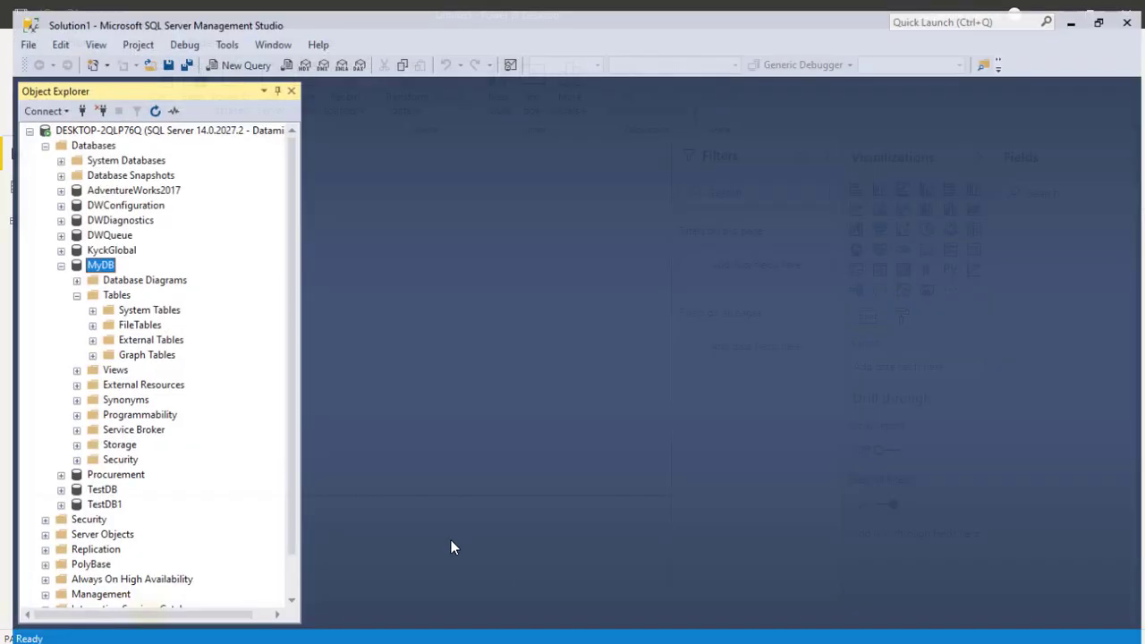
Step: In SSMS, expand MyDB's Tables folder to show its system, file, external and graph groups
left_click(64, 289)
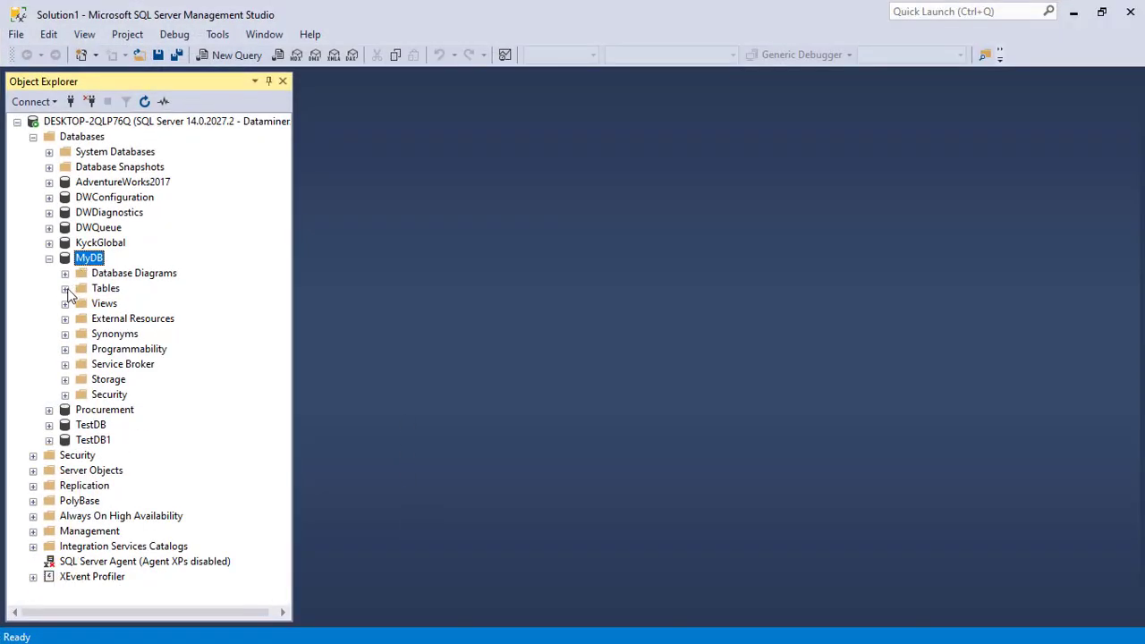
left_click(65, 289)
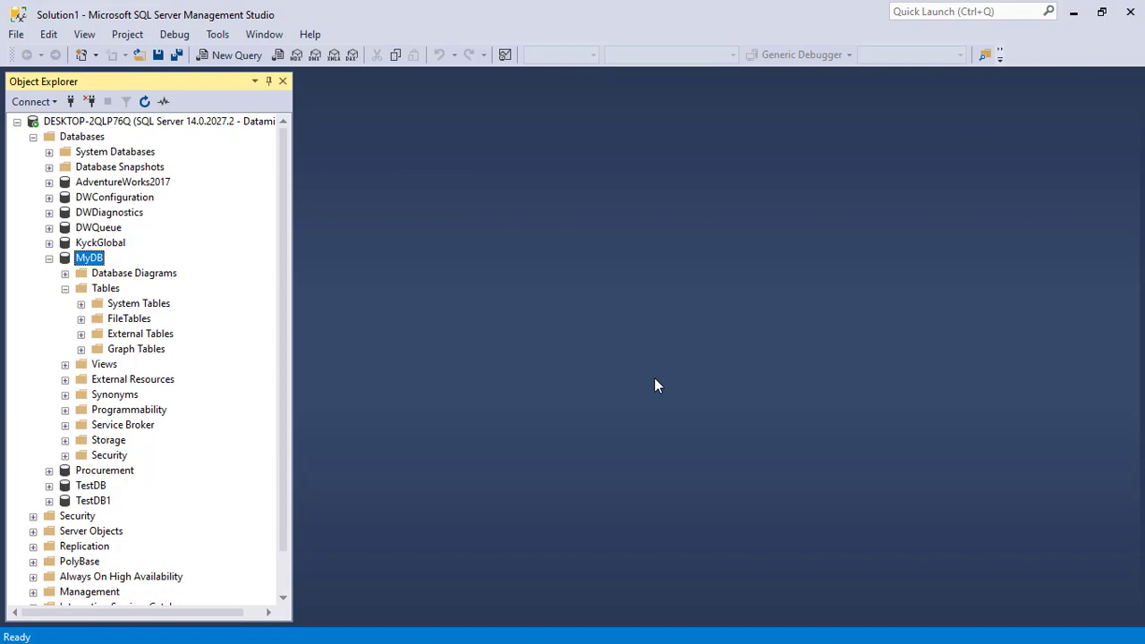
Step: Minimize SSMS and connect Power BI to the Excel workbook Test Data.xlsx
left_click(1074, 12)
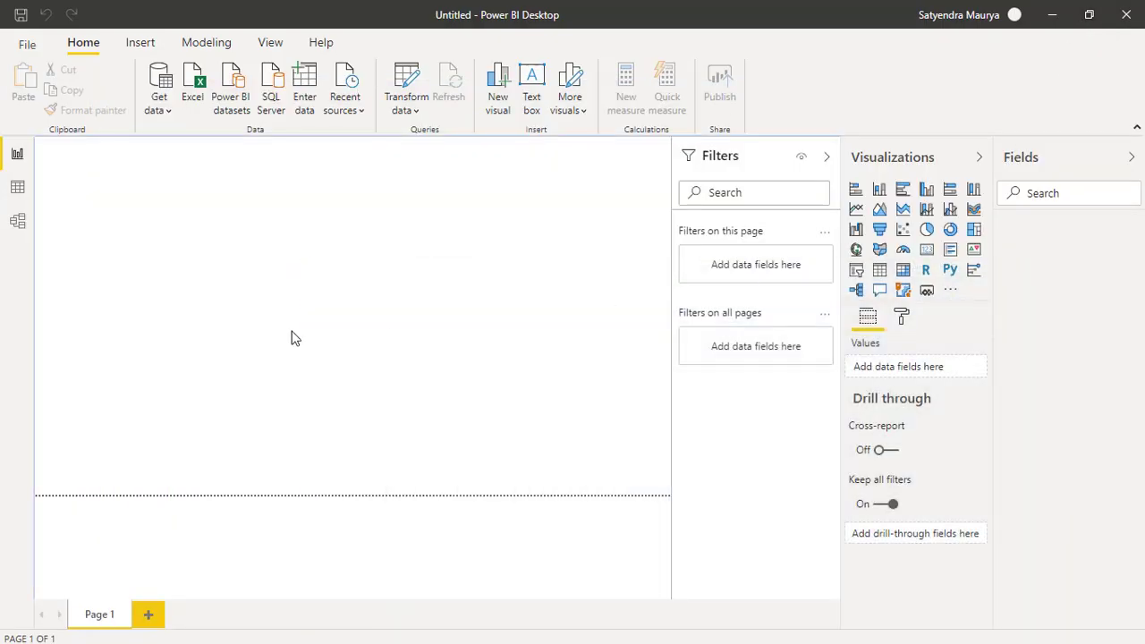
left_click(161, 108)
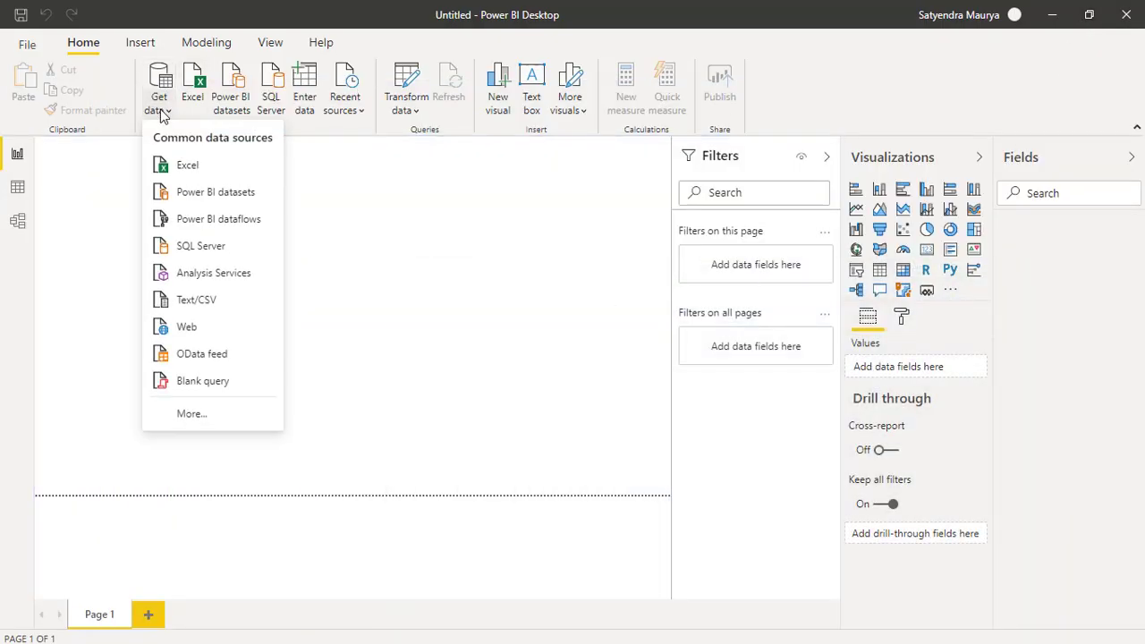
left_click(185, 163)
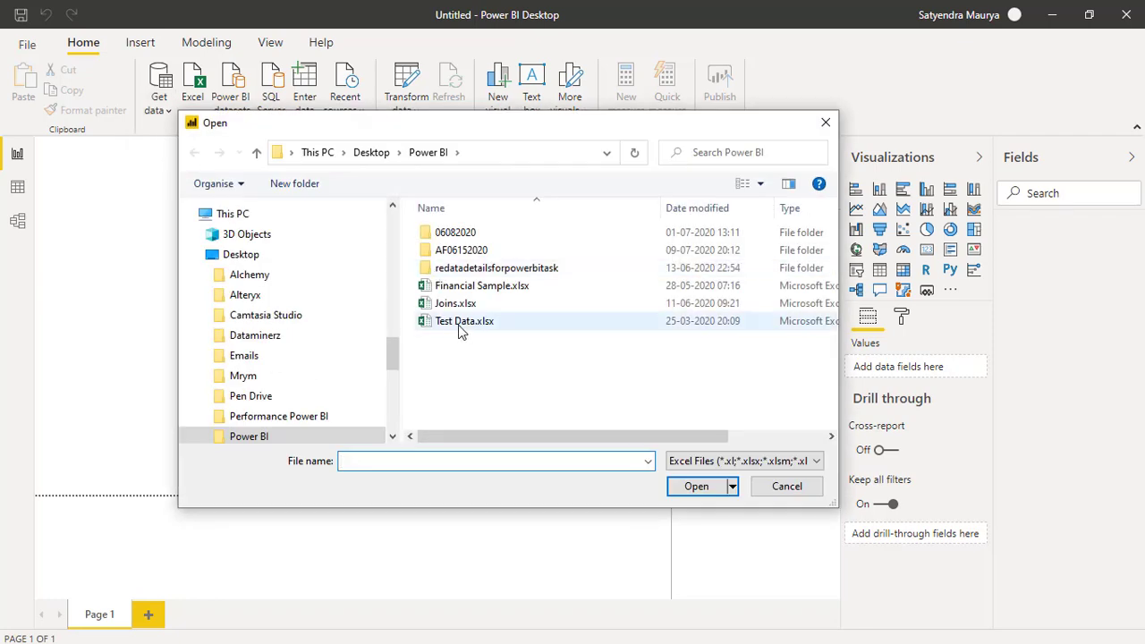
left_click(445, 330)
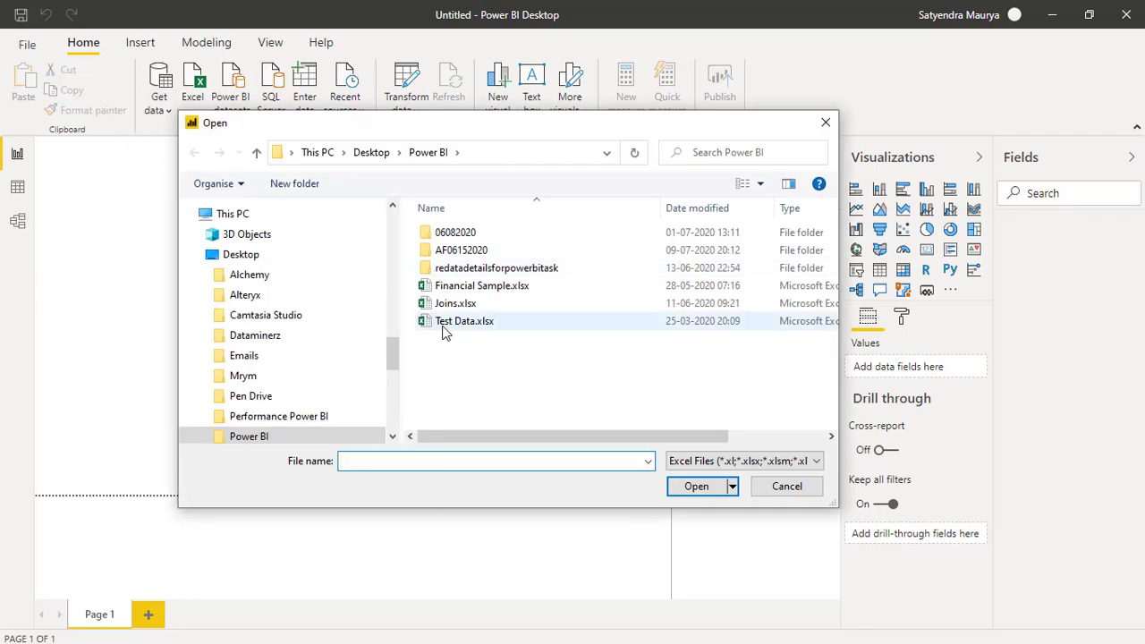
left_click(696, 487)
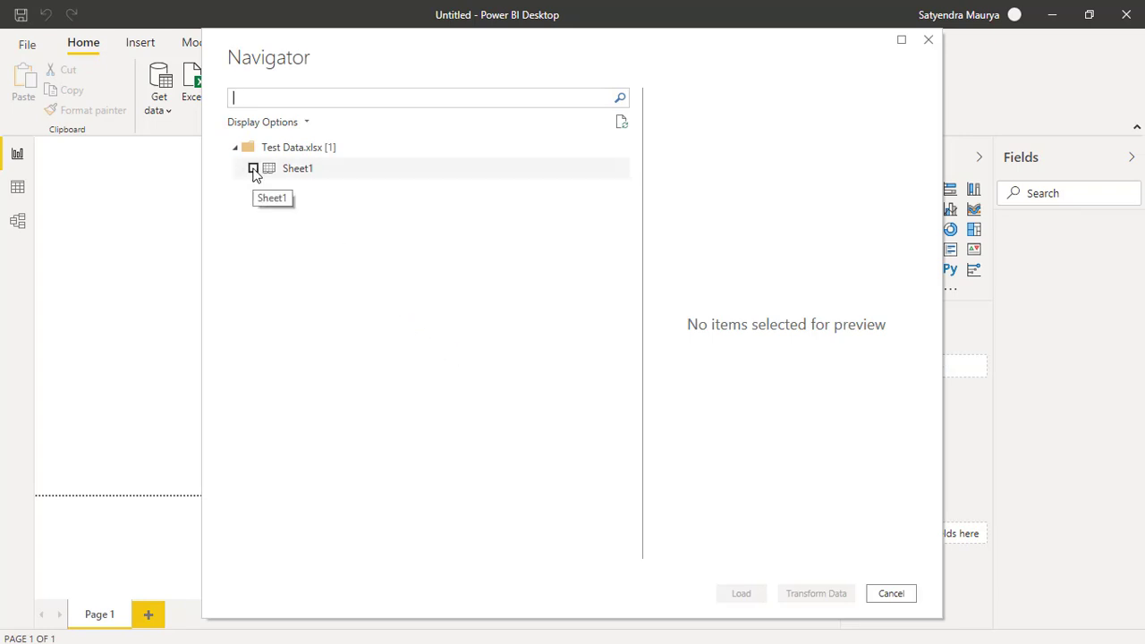
Step: Select Sheet1 in Navigator and load it into Power Query for transforming
left_click(253, 169)
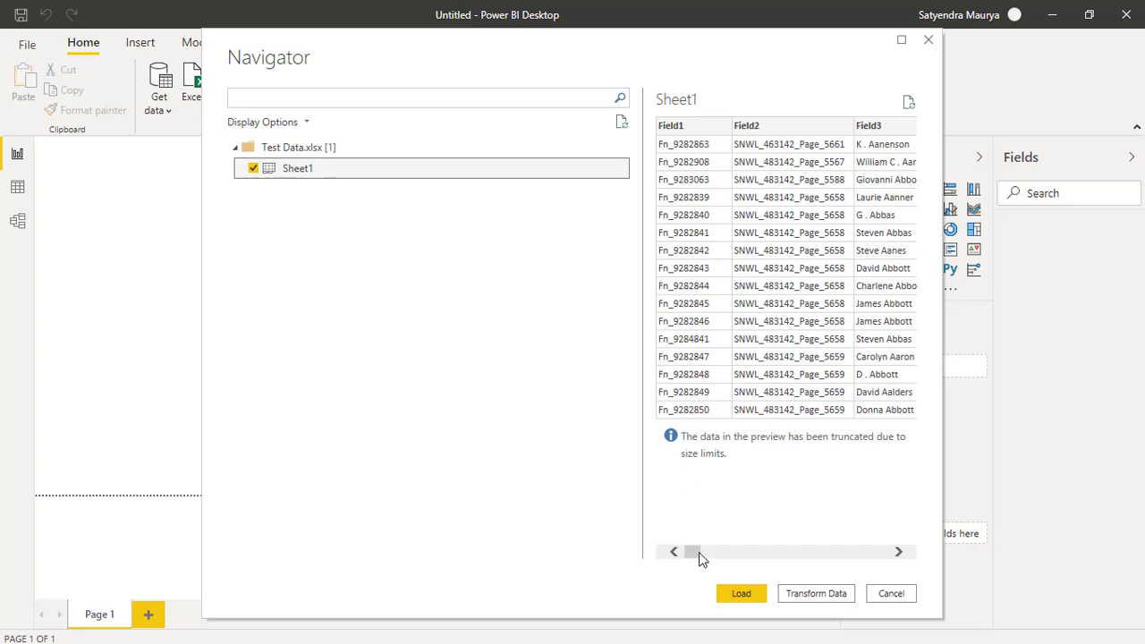
left_click_drag(700, 558, 679, 567)
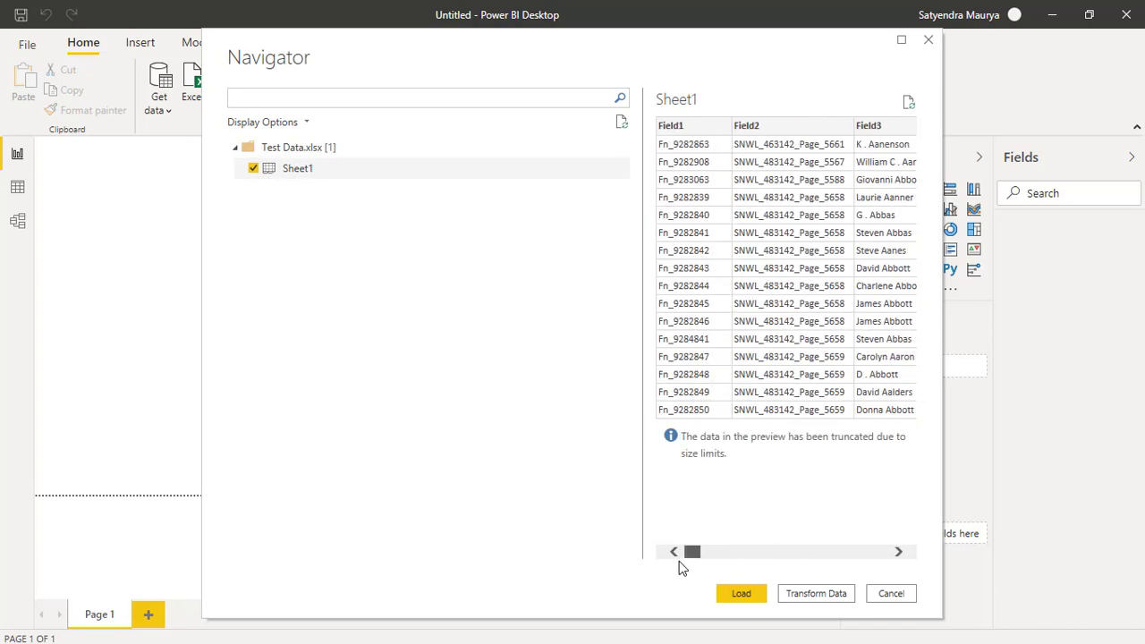
left_click(803, 598)
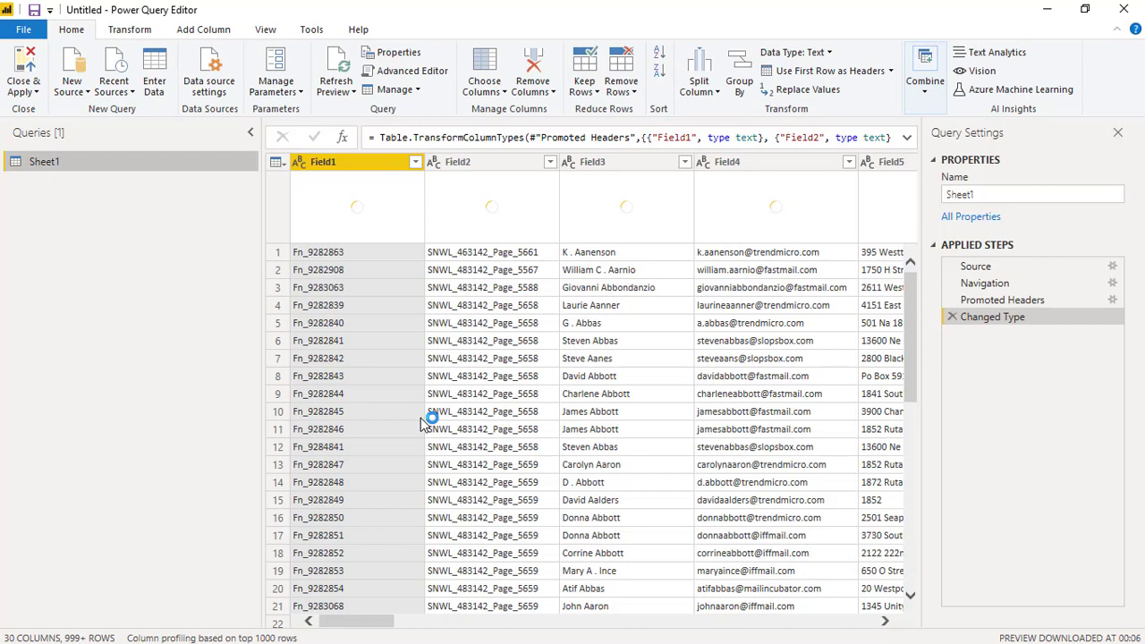
Step: Scroll across the 30 Sheet1 columns in the Power Query Editor
mouse_move(372, 626)
left_mouse_down()
mouse_move(722, 601)
mouse_move(864, 606)
mouse_move(652, 628)
mouse_move(350, 629)
left_mouse_up()
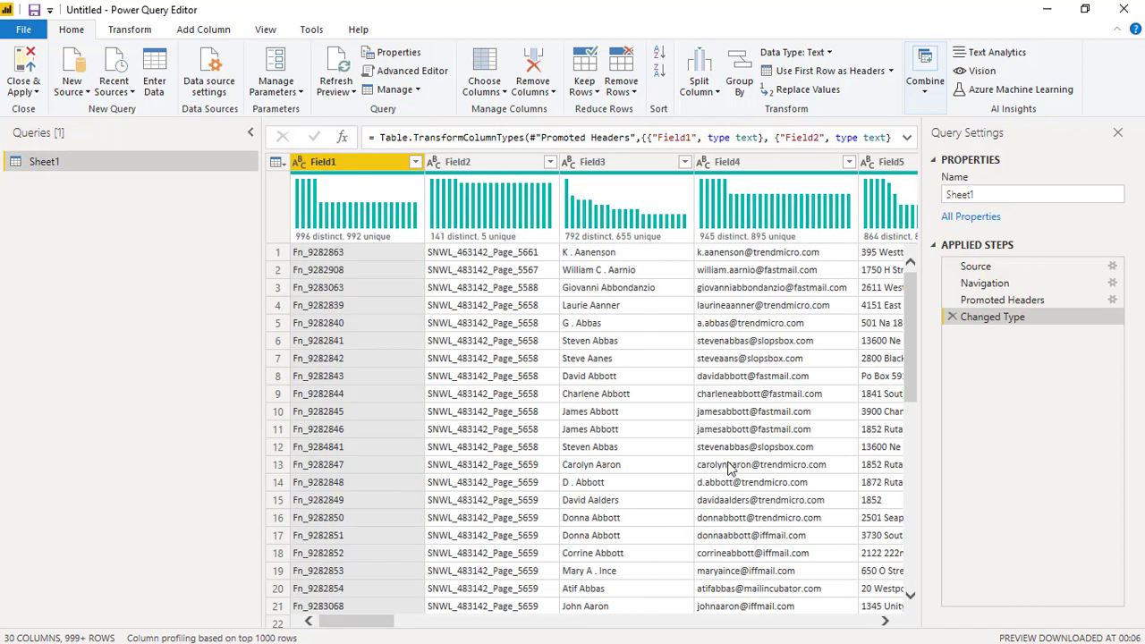
mouse_move(336, 621)
left_mouse_down()
mouse_move(677, 621)
mouse_move(850, 606)
mouse_move(351, 621)
left_mouse_up()
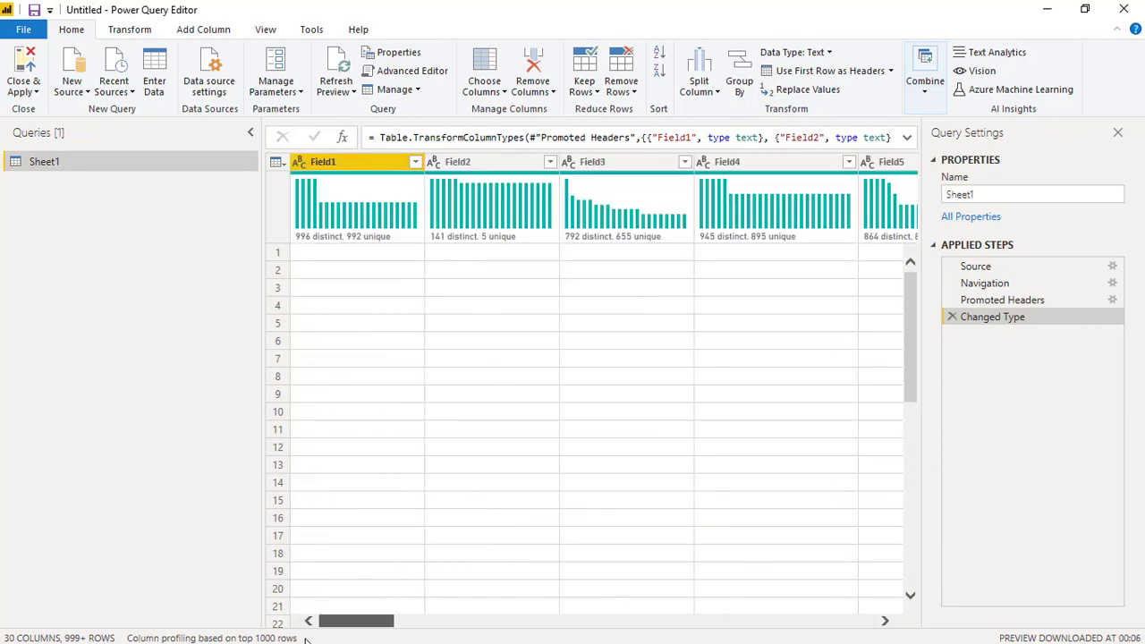
Step: In Choose Columns, clear Select All and tick Field1 through Field5
left_click(491, 90)
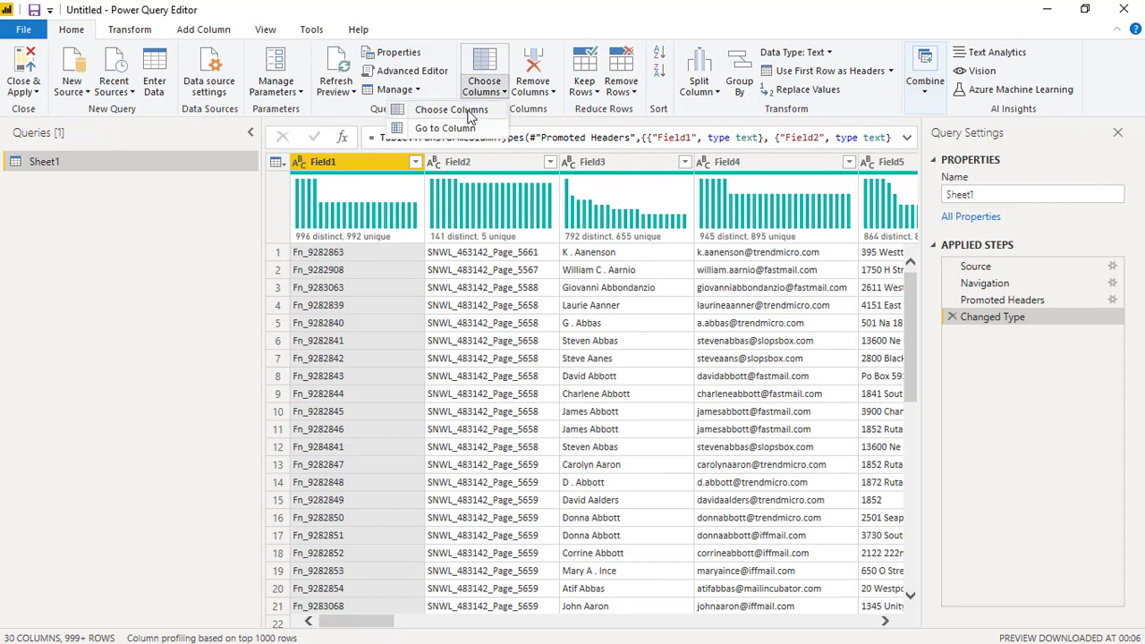
left_click(470, 113)
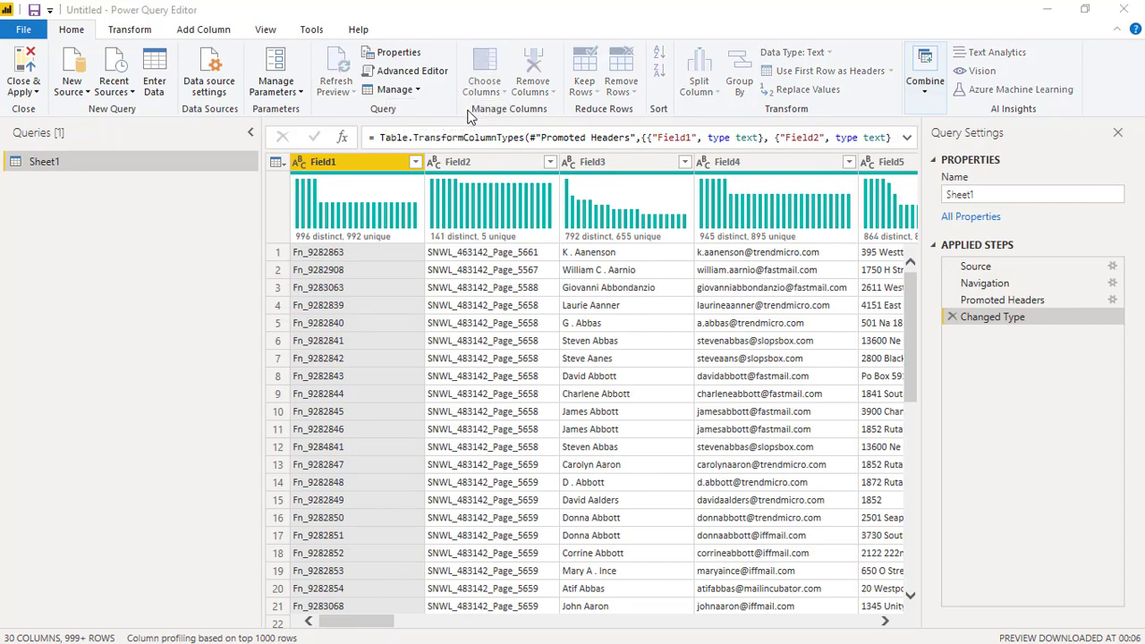
left_click_drag(517, 77, 416, 56)
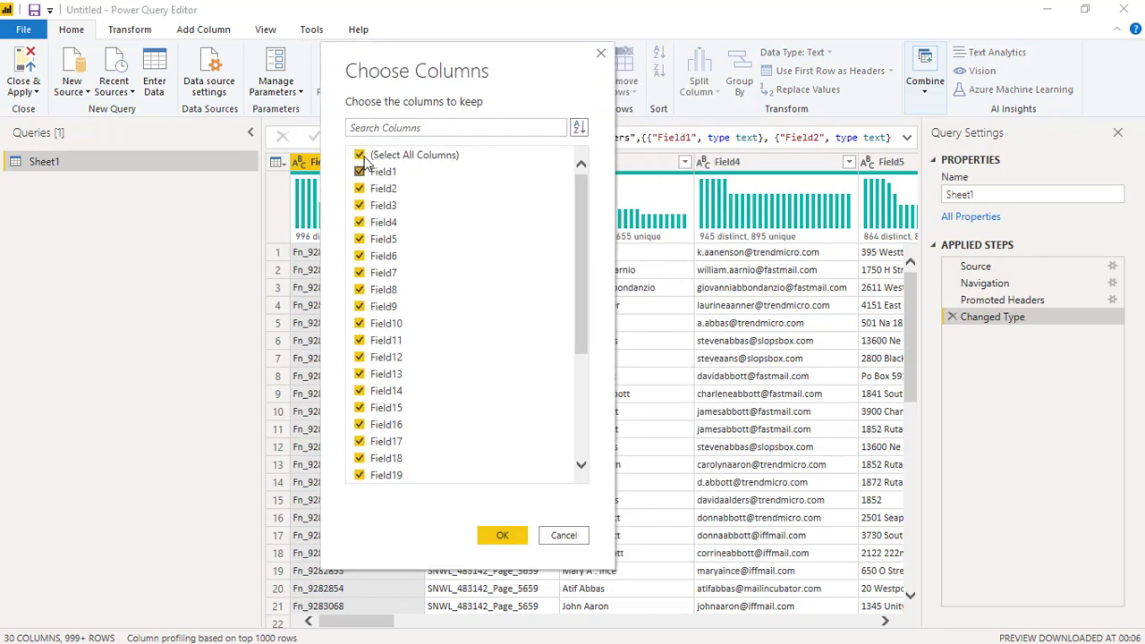
left_click(360, 157)
left_click(359, 172)
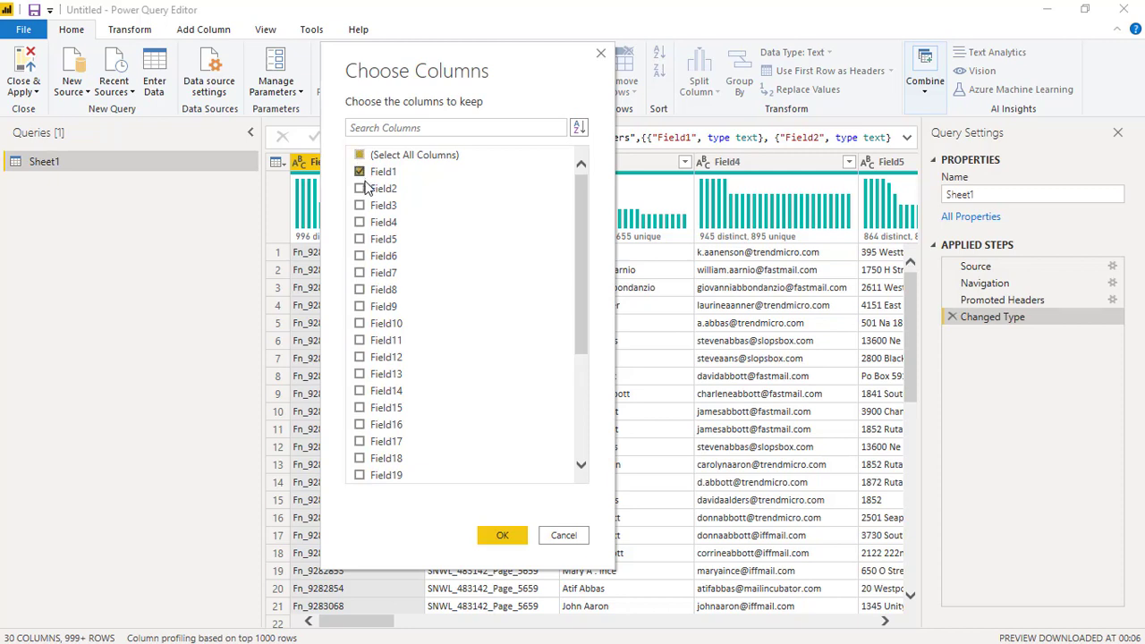
left_click(359, 188)
left_click(360, 205)
left_click(360, 222)
left_click(360, 239)
Step: Also keep Field29 and Field30 and apply, leaving seven columns
scroll(588, 280, "down", 5)
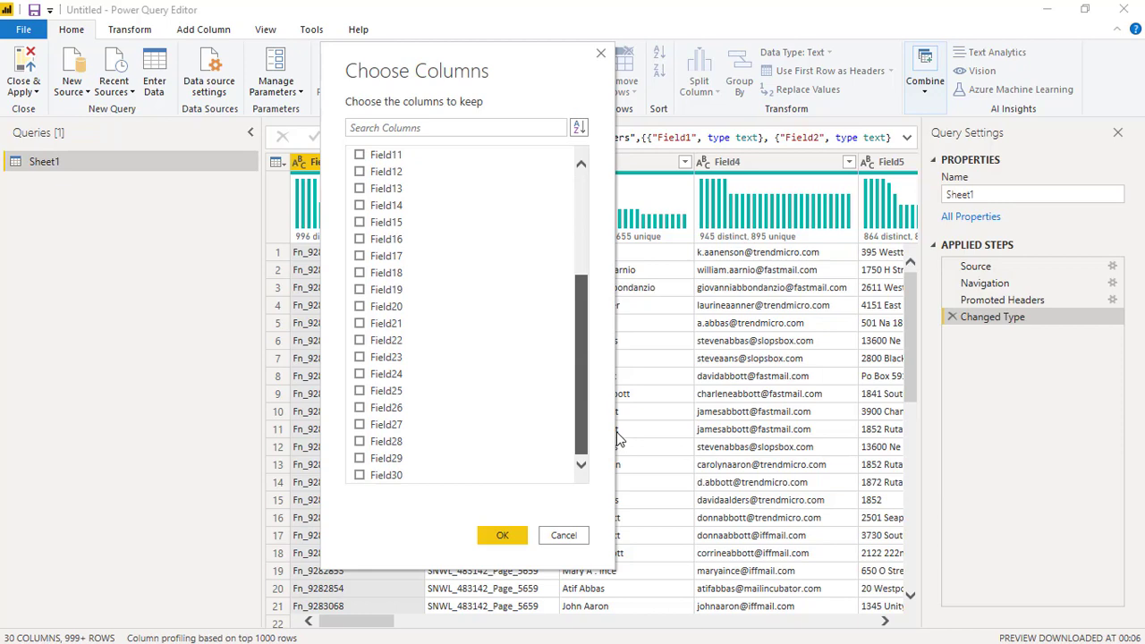
left_click(359, 475)
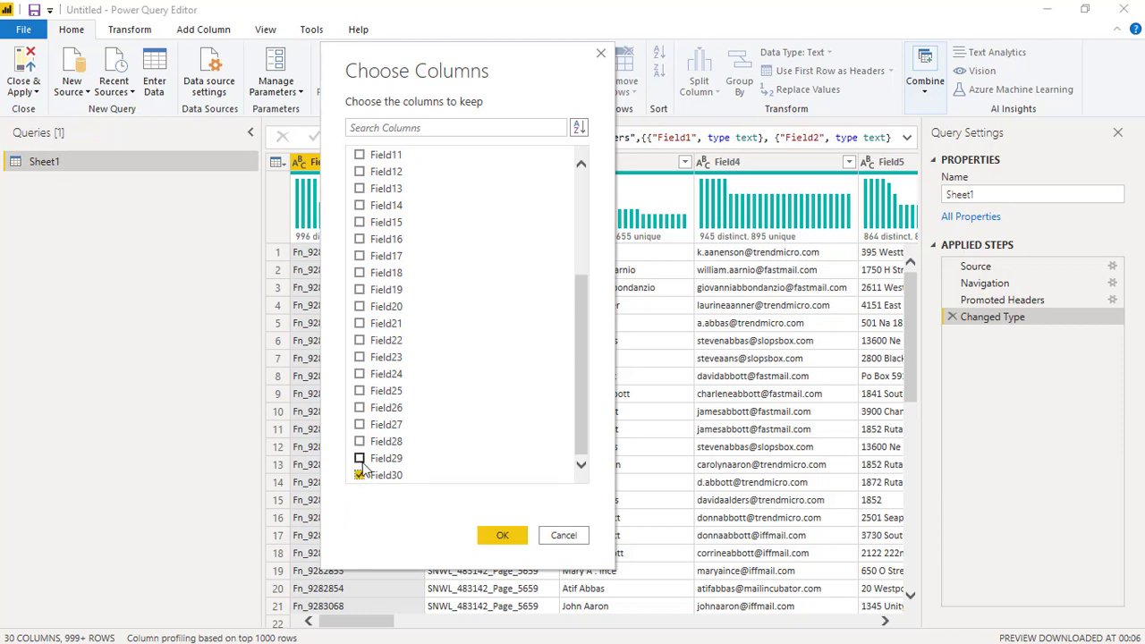
left_click(360, 458)
left_click(504, 535)
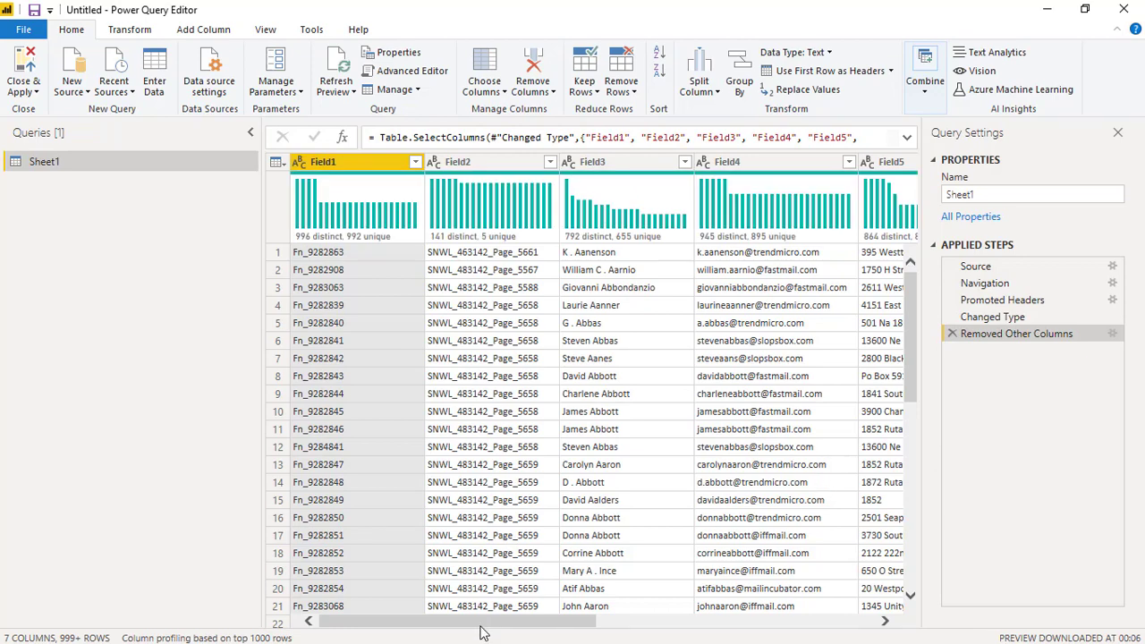
left_click_drag(501, 621, 832, 621)
left_click_drag(705, 622, 427, 622)
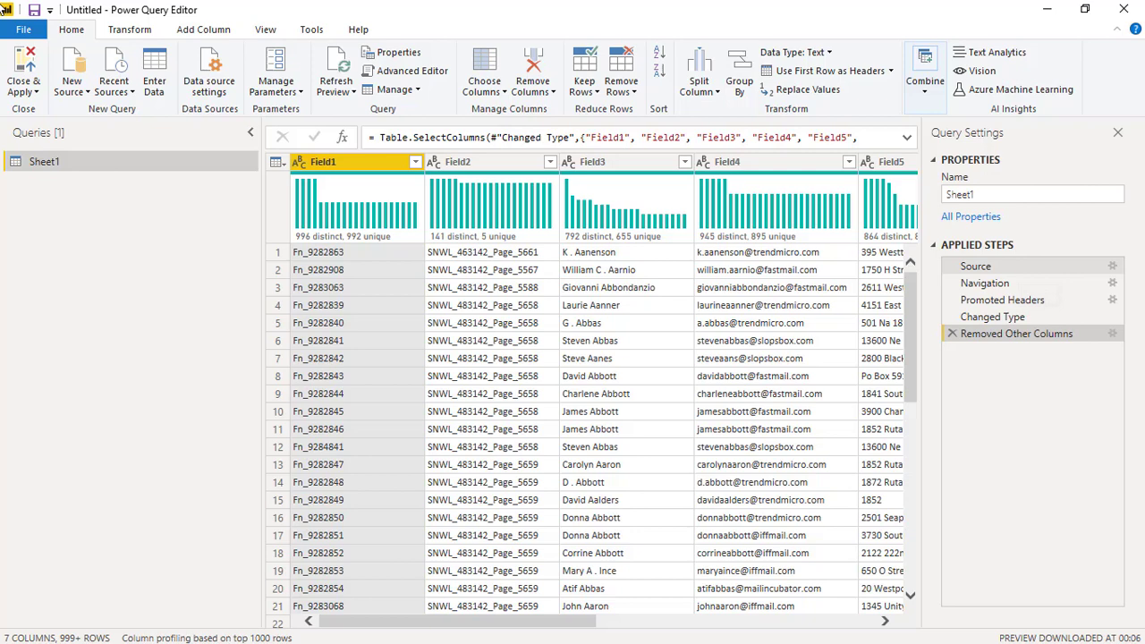
Step: Open the Transform tab's Run R script dialog and place the caret below the default comment
left_click(113, 32)
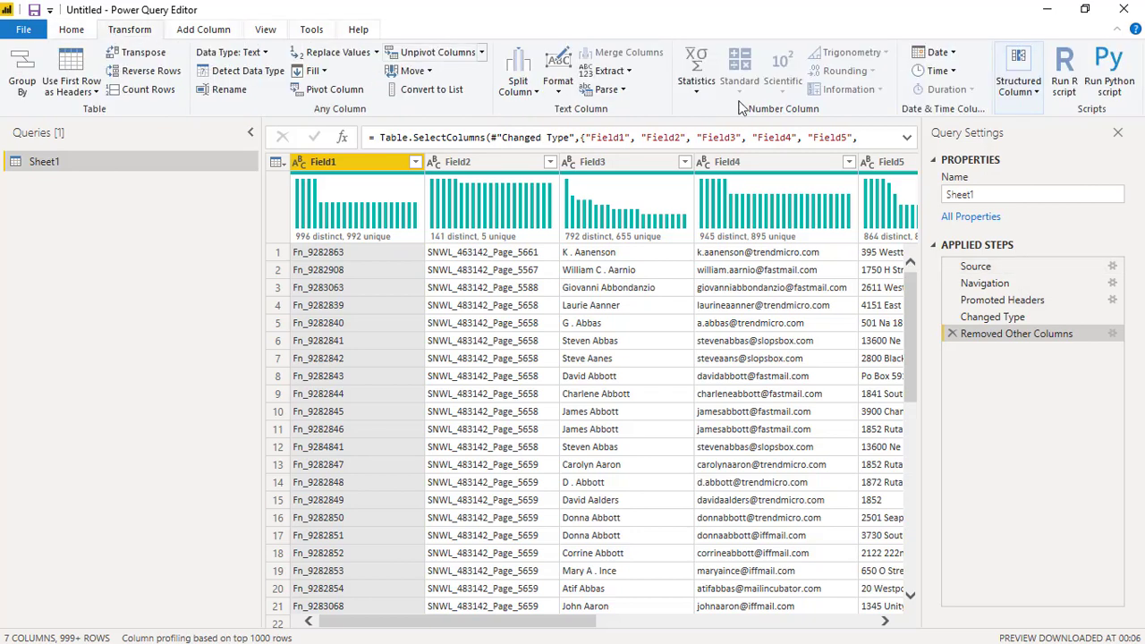
left_click(1065, 85)
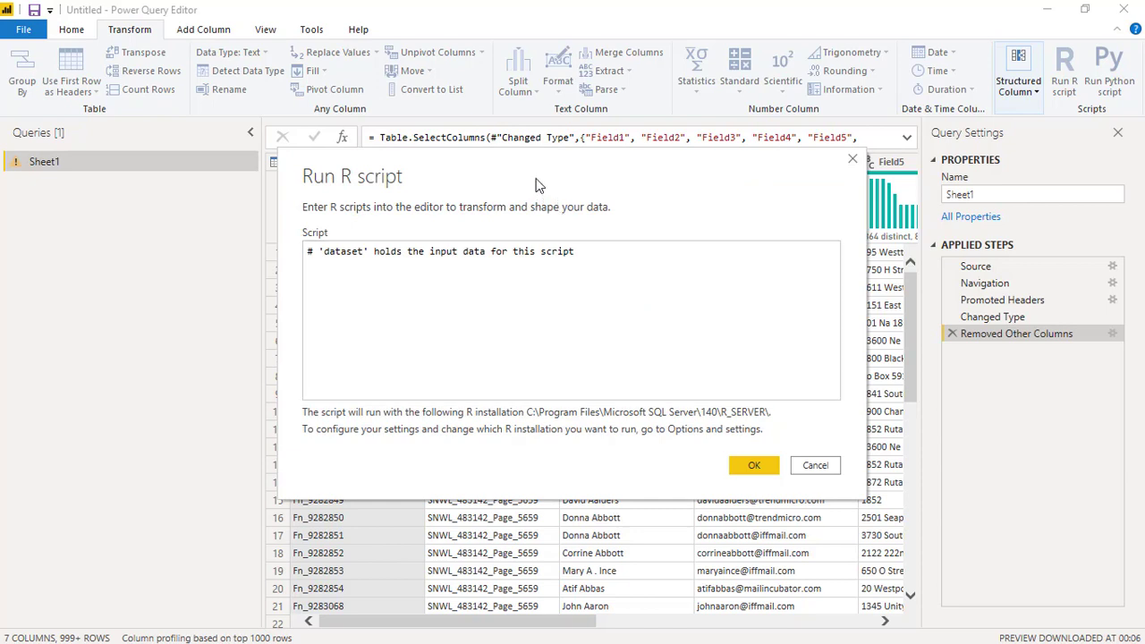
left_click_drag(536, 179, 496, 176)
left_click(346, 305)
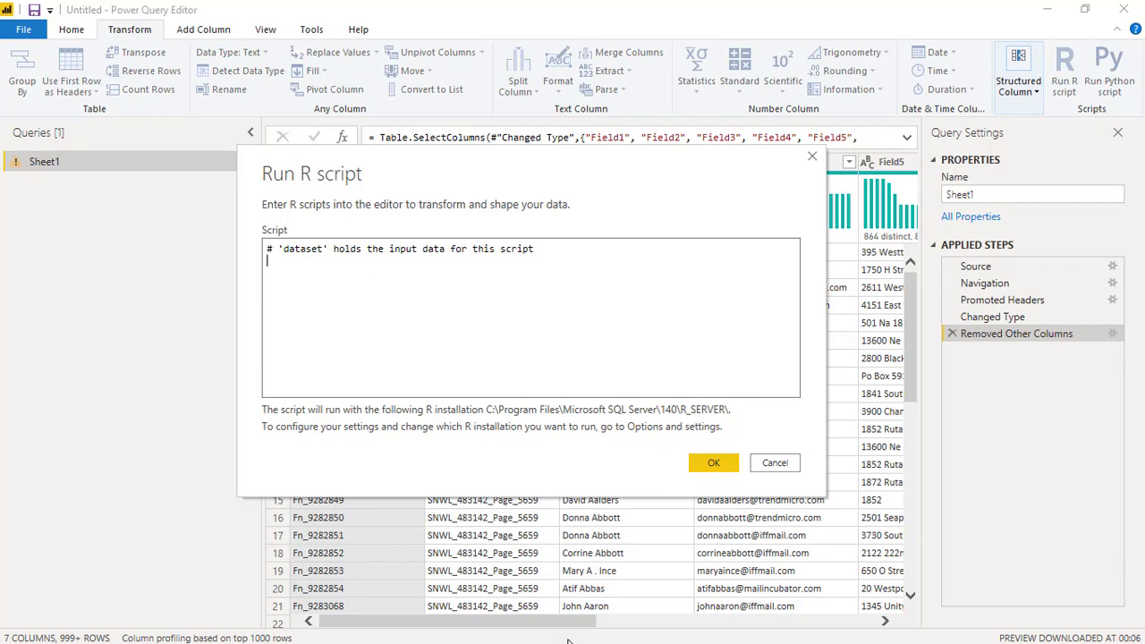
key("alt+Tab")
Step: Copy the RODBC script from Notepad and paste it into the Run R script box
key("alt+Tab")
key("alt+Tab")
key("alt+Tab")
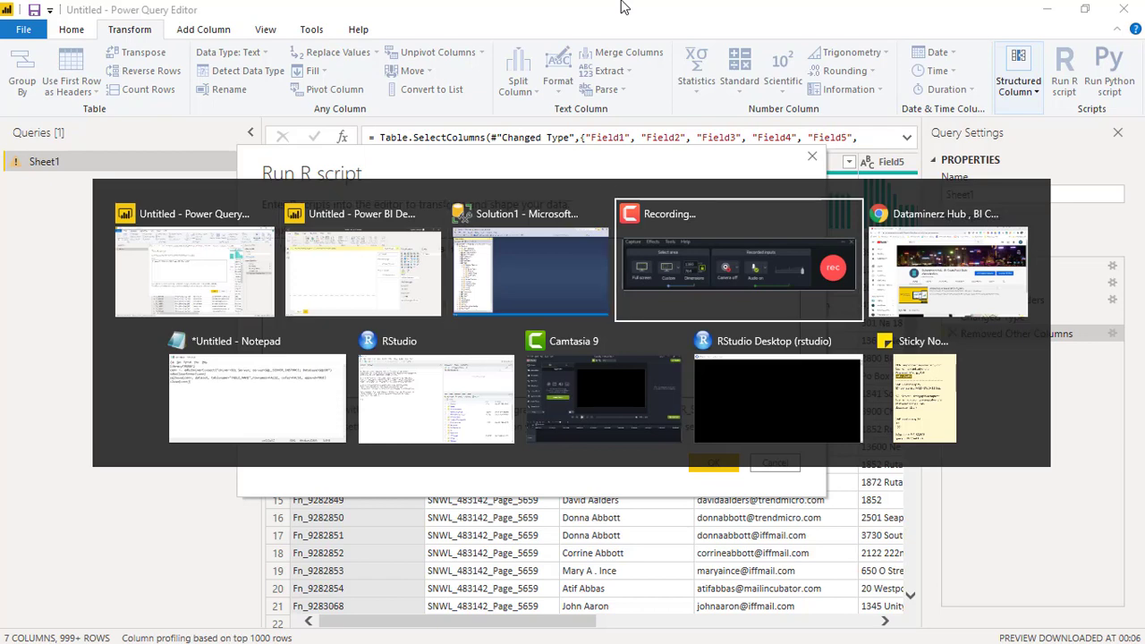
key("alt+Tab")
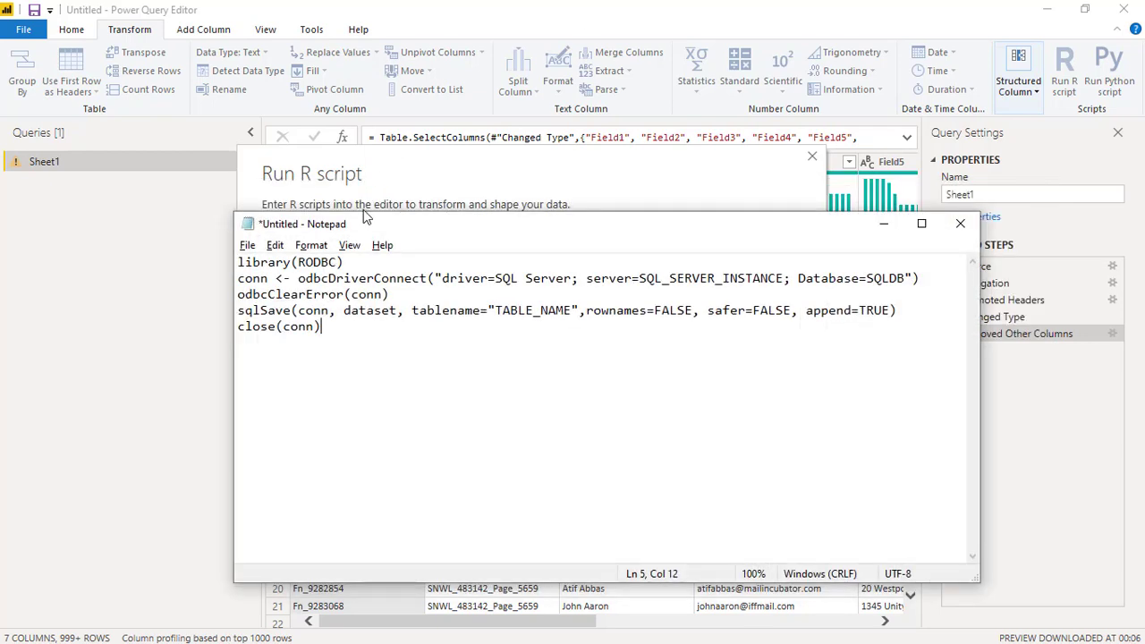
key("ctrl+a")
key("ctrl+c")
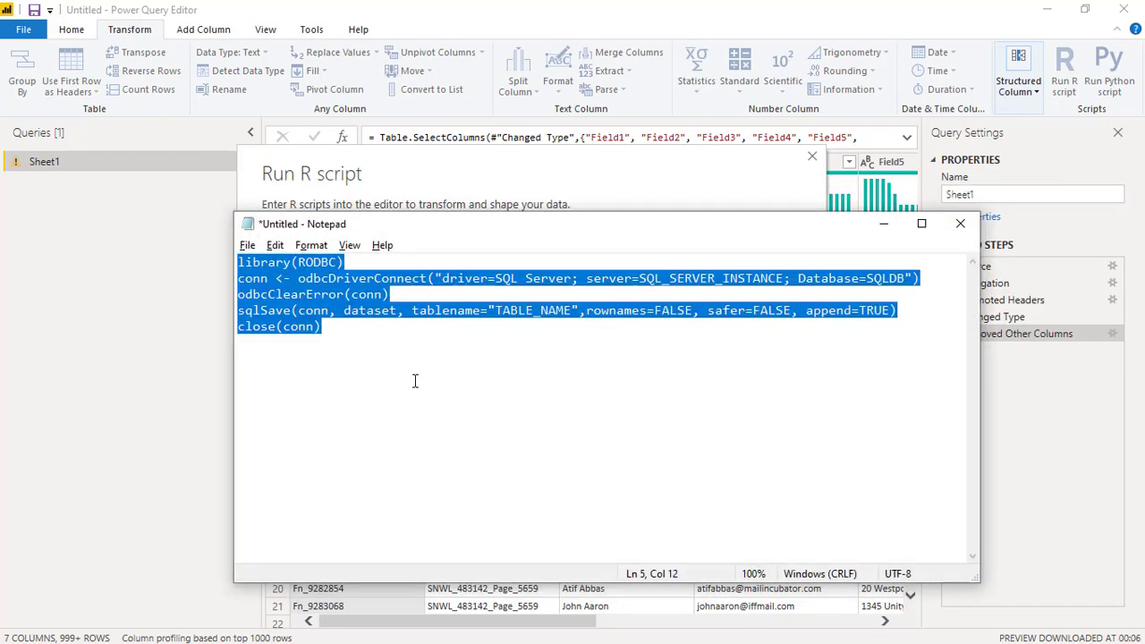
left_click(489, 163)
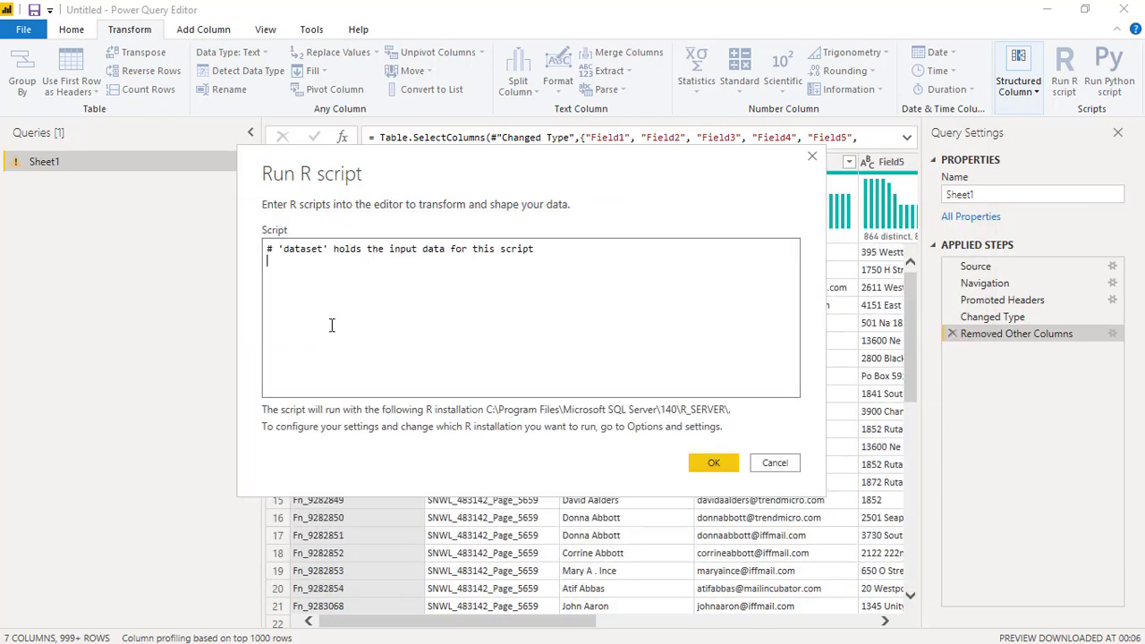
key("ctrl+v")
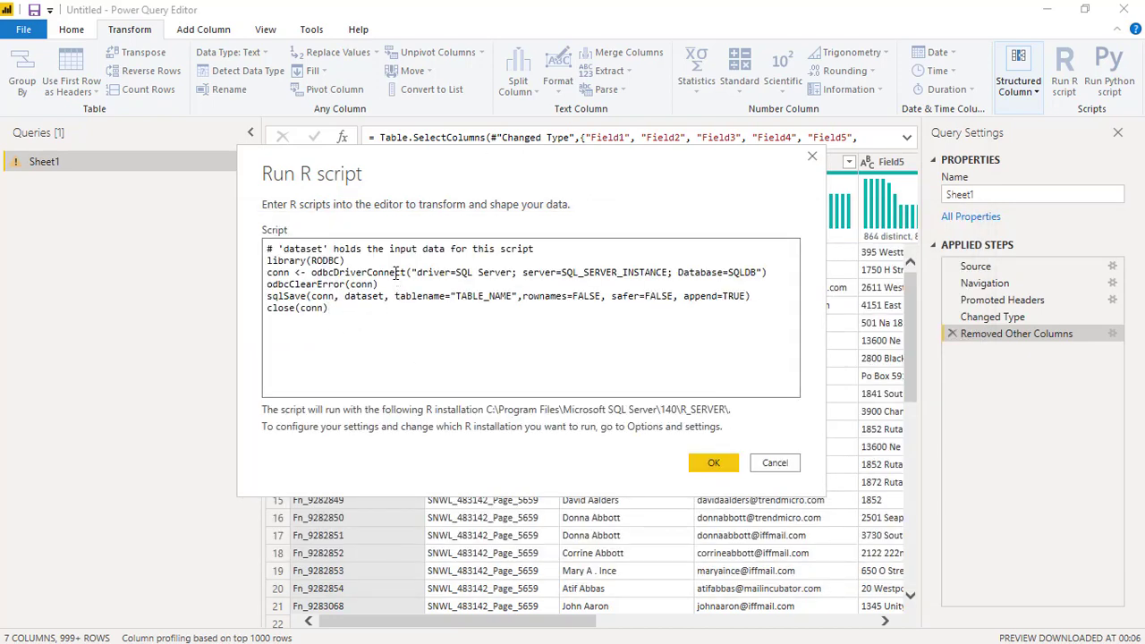
left_click(379, 261)
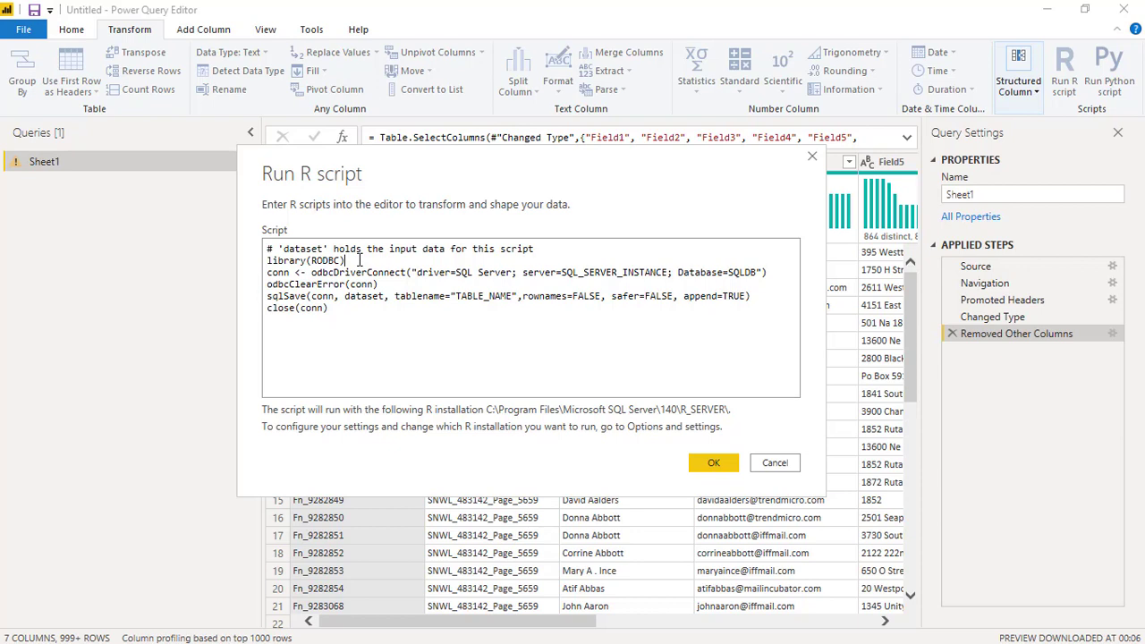
Step: Highlight the library(RODBC), connection, sqlSave and SQL_SERVER_INSTANCE parts of the script
left_click_drag(358, 260, 258, 265)
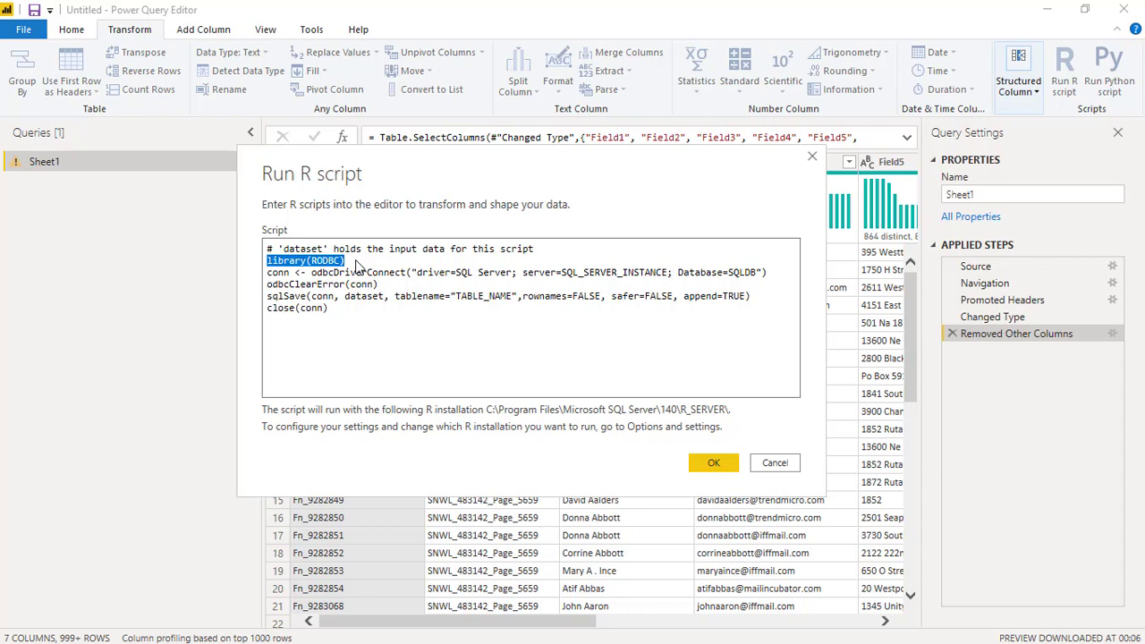
left_click(394, 283)
double_click(273, 294)
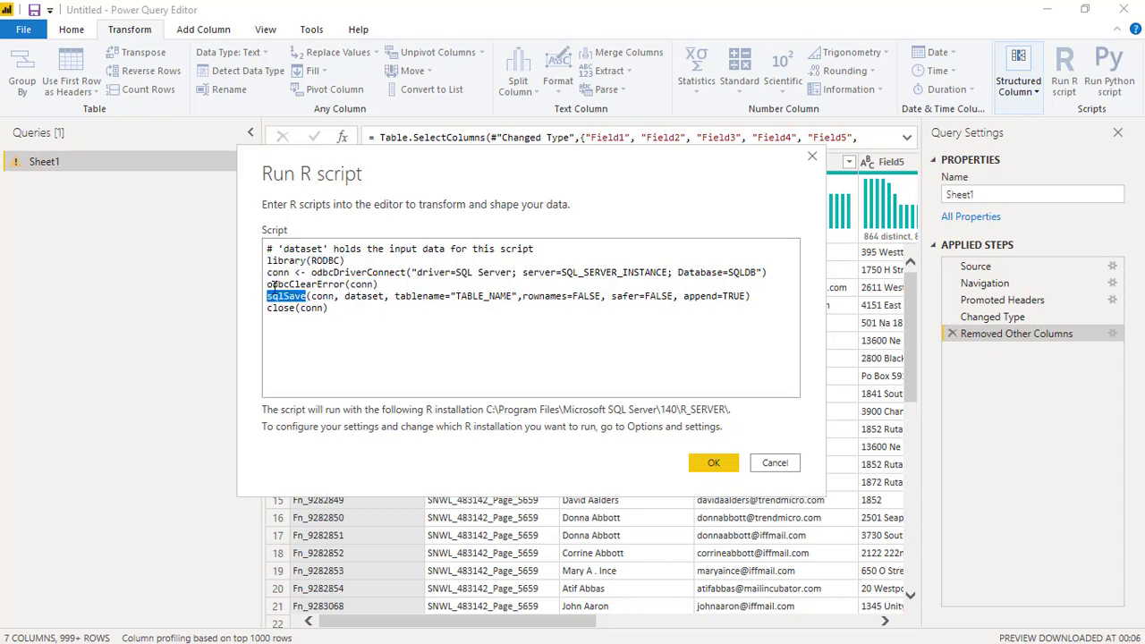
left_click_drag(268, 272, 378, 286)
left_click(389, 284)
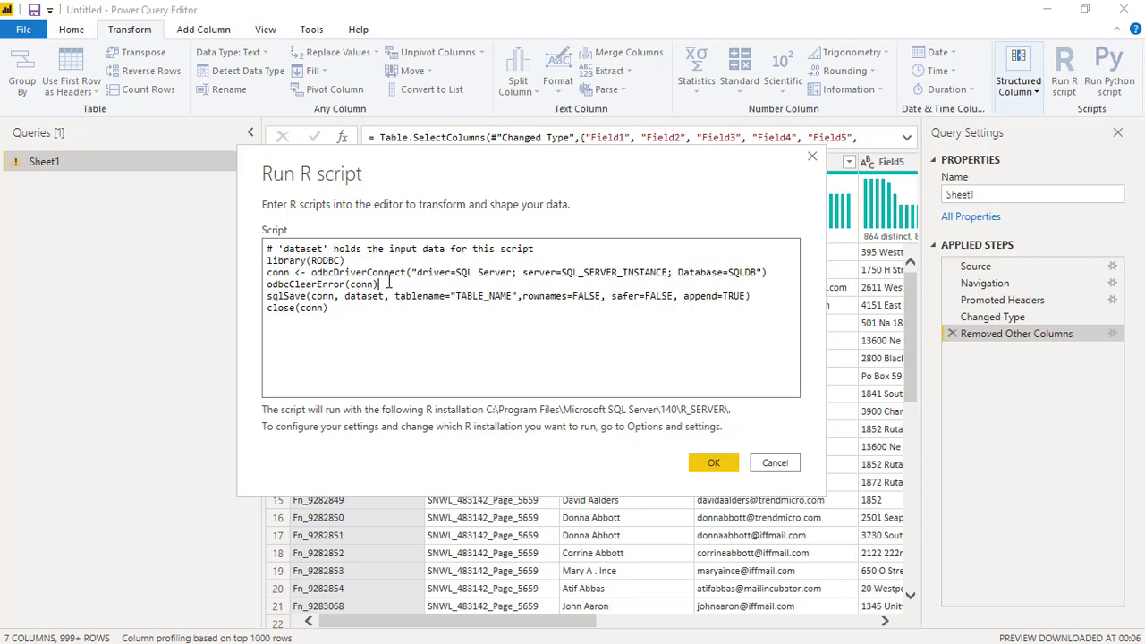
left_click_drag(562, 273, 658, 277)
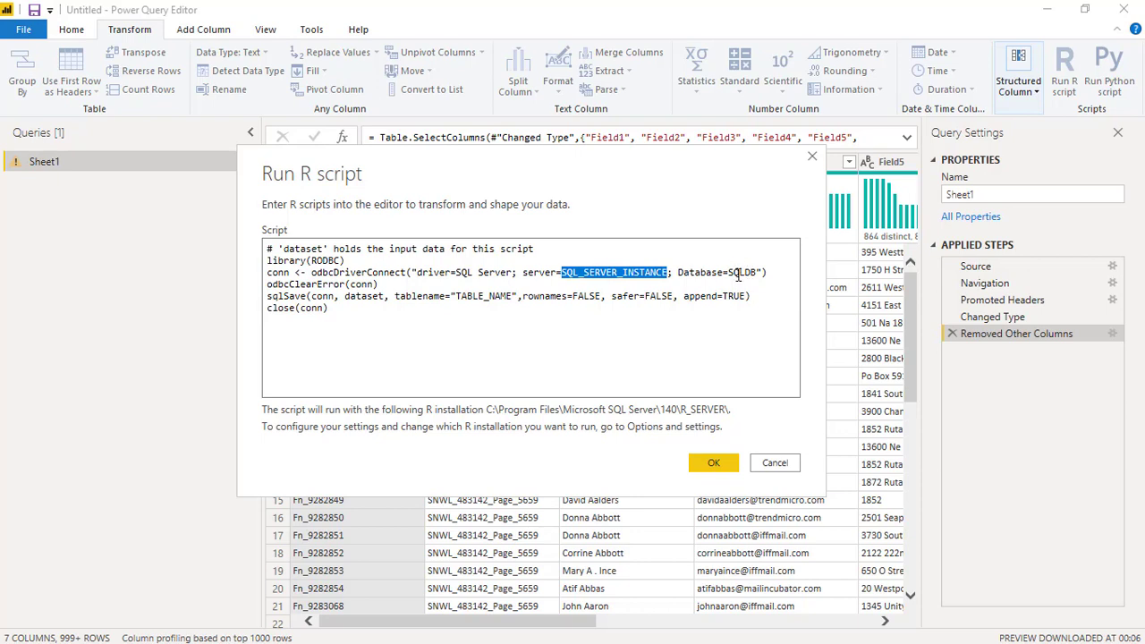
left_click(481, 291)
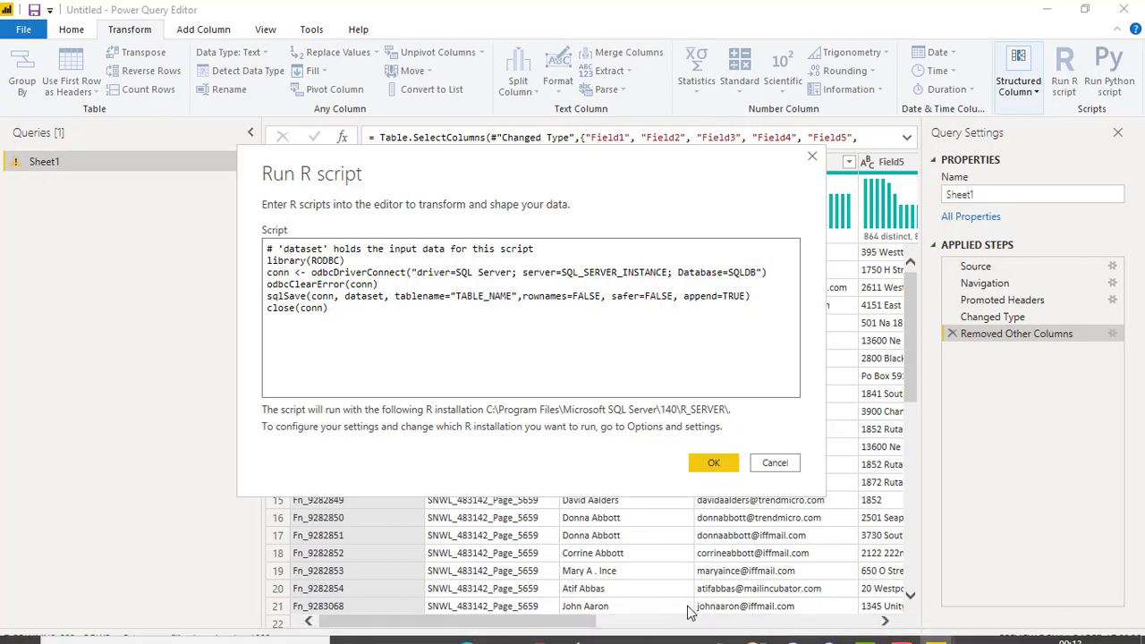
Step: Check the database engine server name in SSMS's Connect to Server dialog, then cancel
left_click(758, 629)
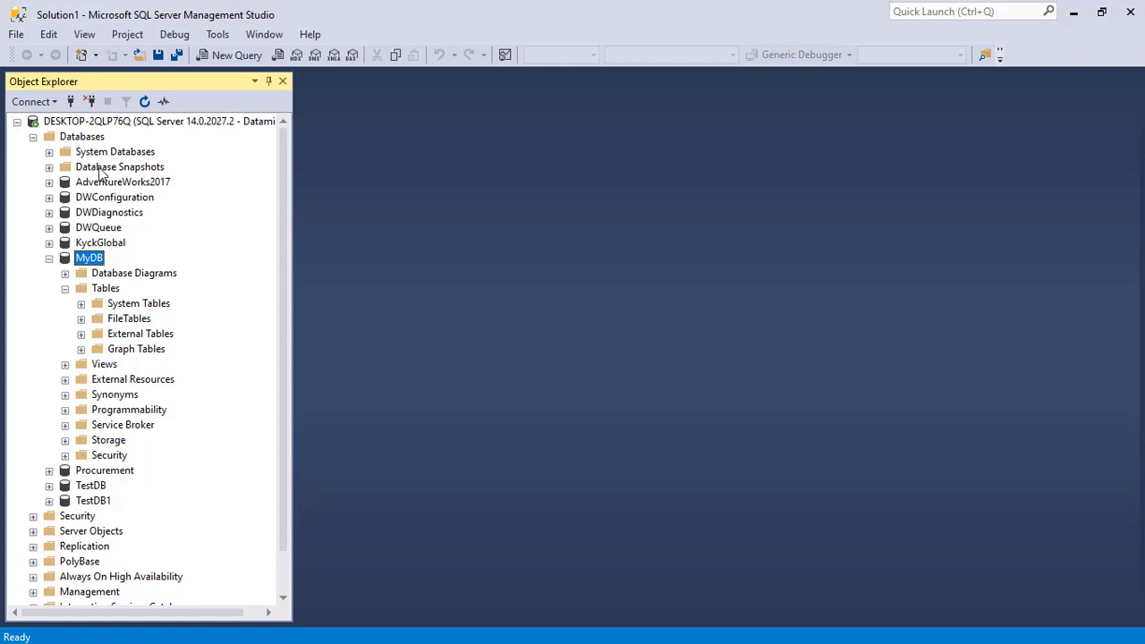
left_click(32, 101)
left_click(43, 122)
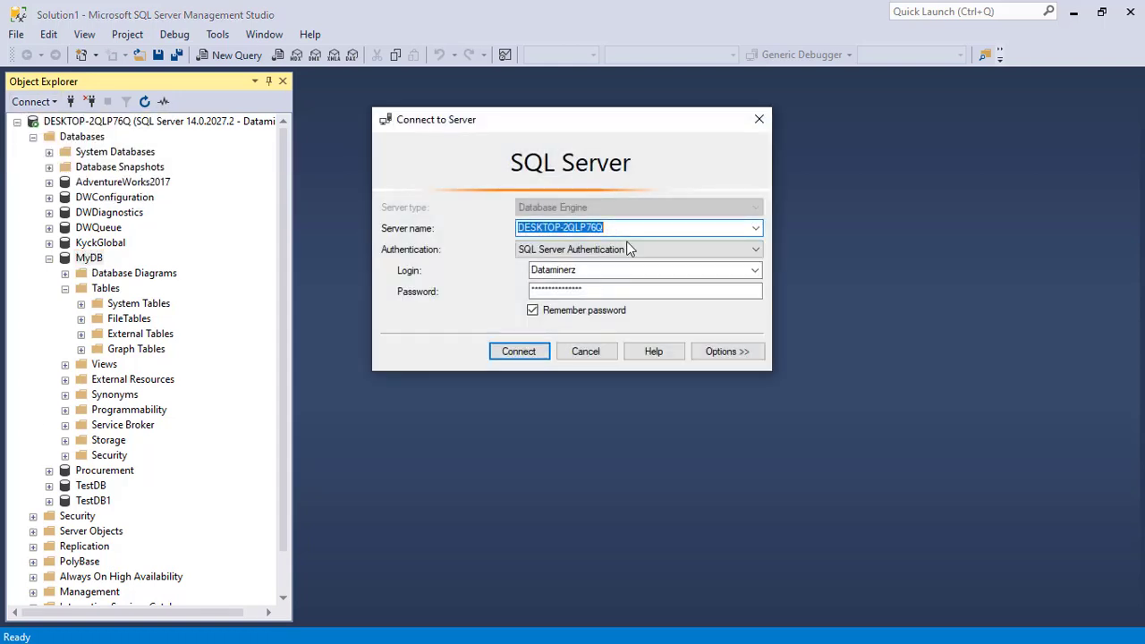
left_click(587, 352)
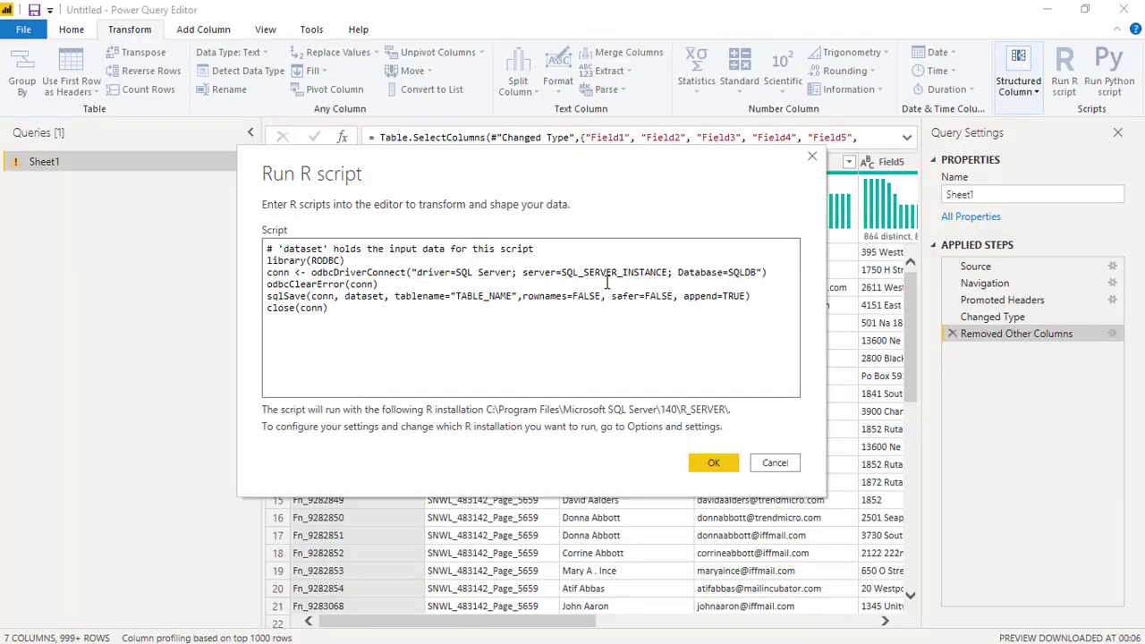
Step: Replace SQL_SERVER_INSTANCE with DESKTOP-2QLP76Q and SQLDB with MyDB in the script
double_click(641, 272)
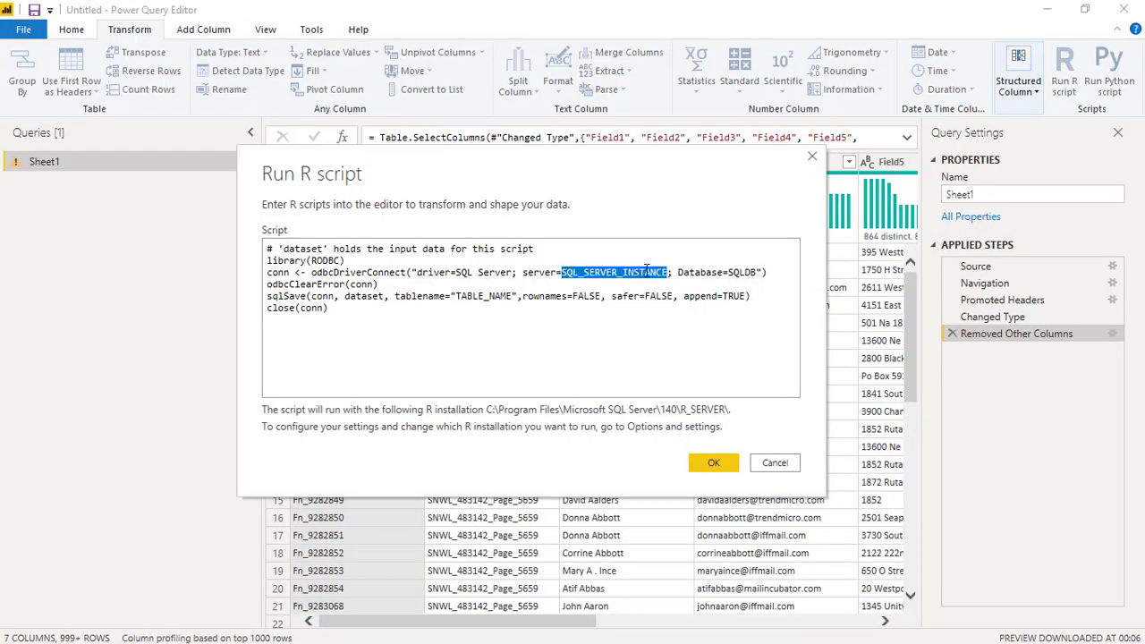
type("DESKTOP-2QLP76Q")
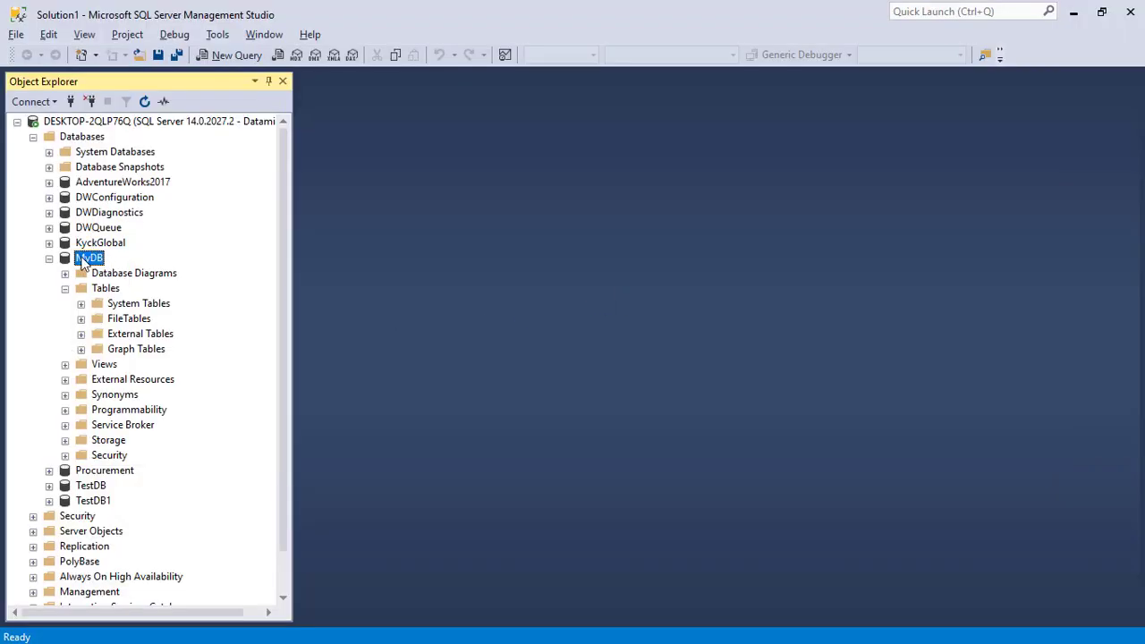
key("alt+Tab")
left_click(725, 272)
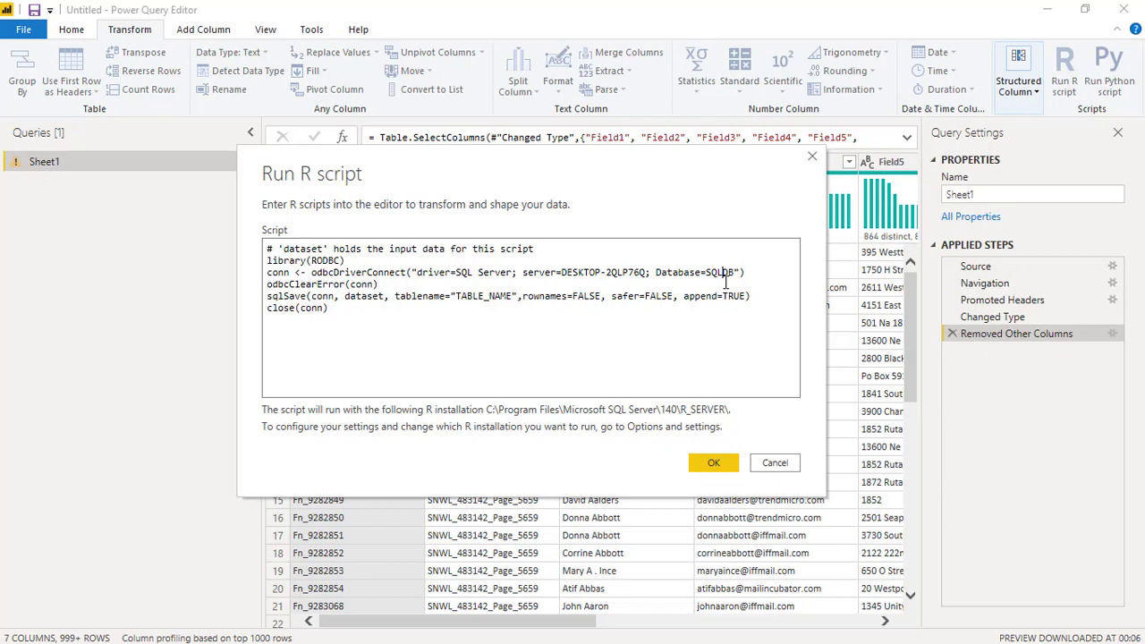
key("BackSpace")
key("BackSpace")
key("BackSpace")
type("My")
key("alt+Tab")
Step: Replace the TABLE_NAME placeholder with the table name DummayTbl
key("BackSpace")
key("BackSpace")
key("BackSpace")
key("BackSpace")
key("BackSpace")
key("BackSpace")
key("BackSpace")
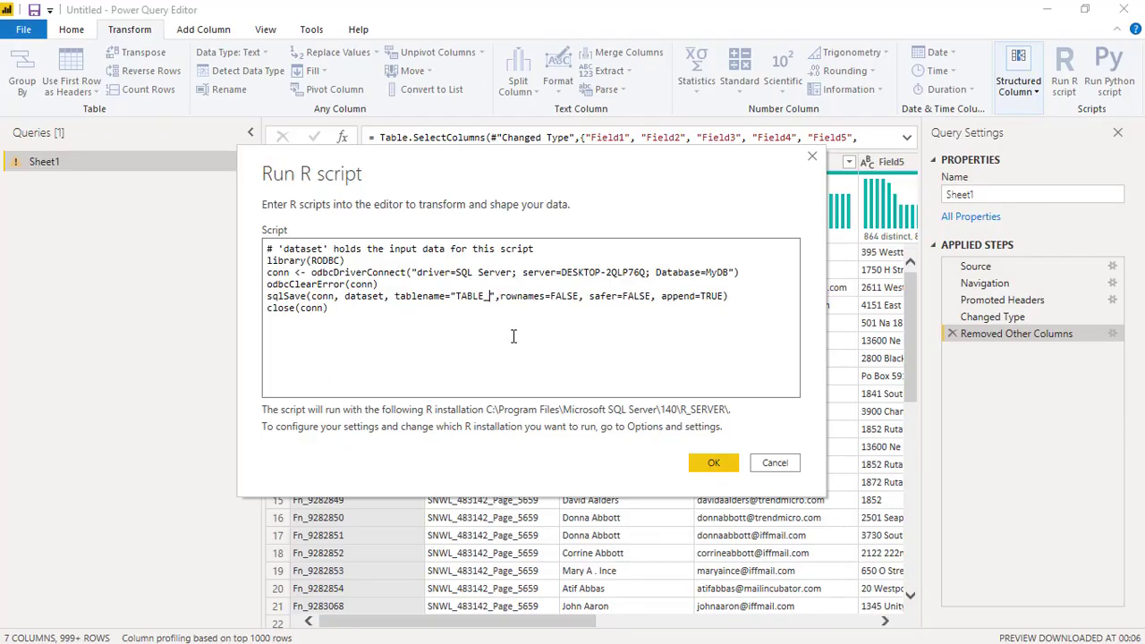
key("BackSpace")
key("BackSpace")
key("BackSpace")
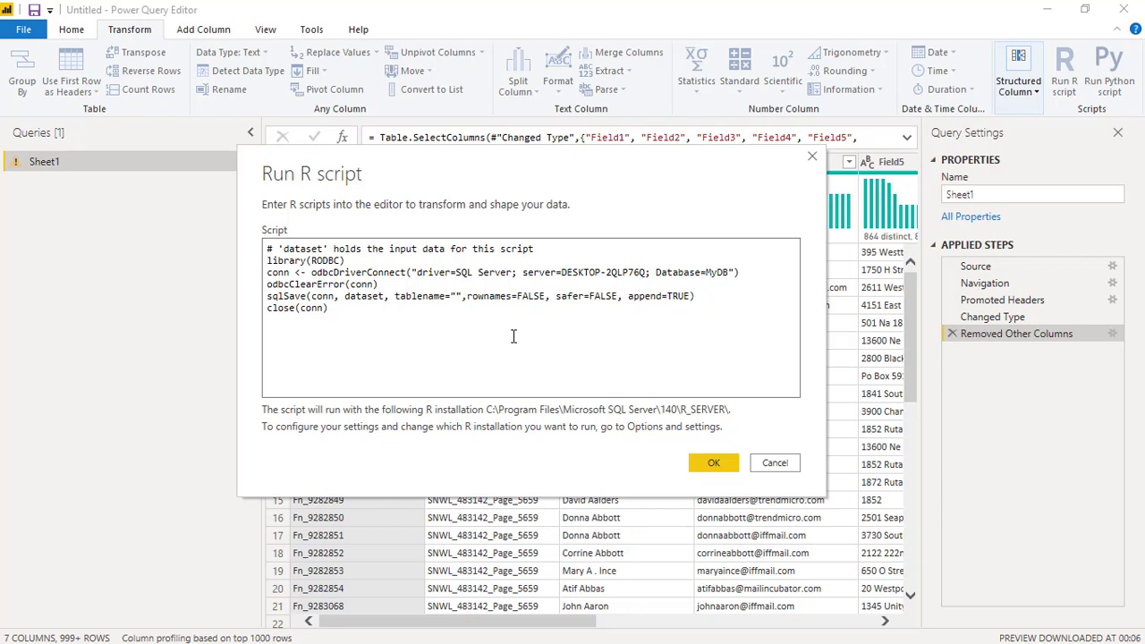
type("Dummar")
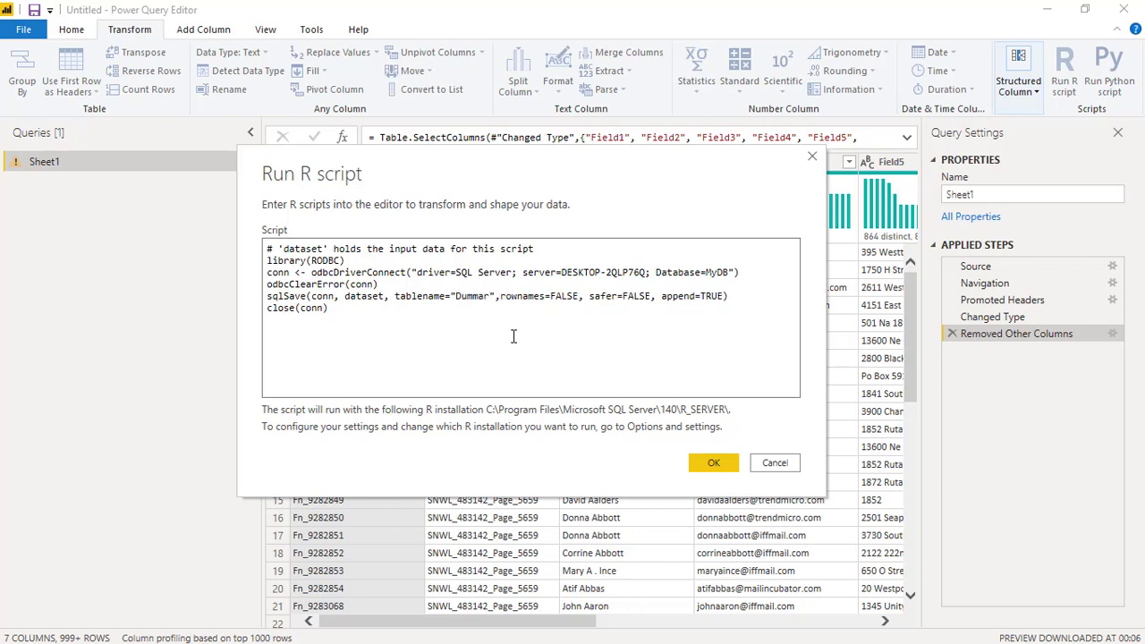
key("BackSpace")
type("yTbl")
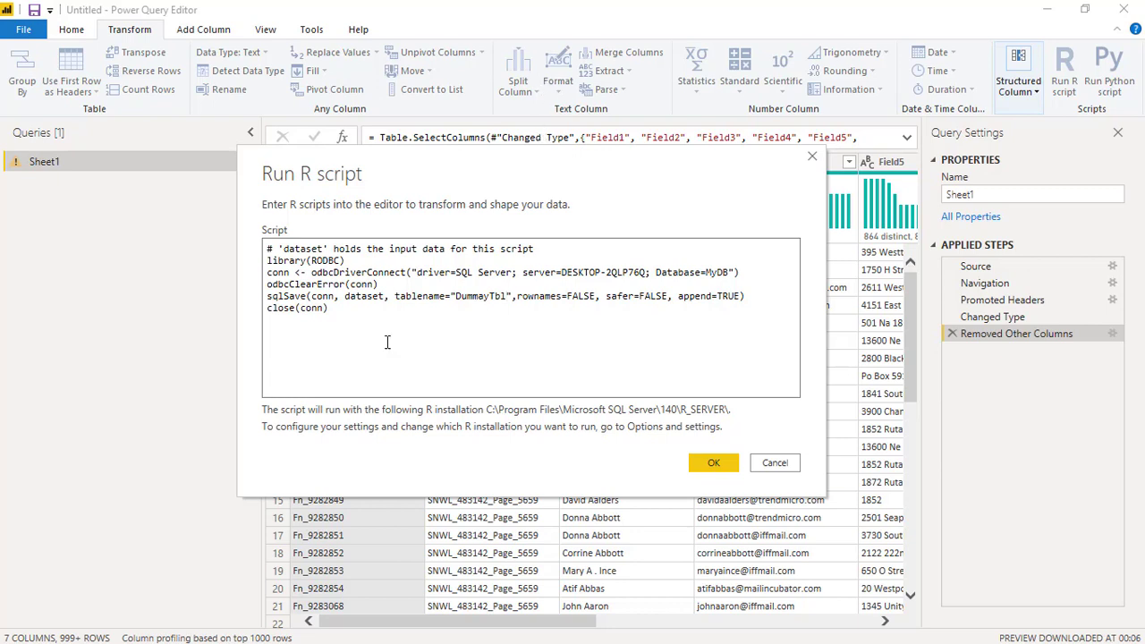
left_click(332, 311)
Step: Confirm the R script so it runs and writes the seven-column dataset to SQL Server
left_click(714, 465)
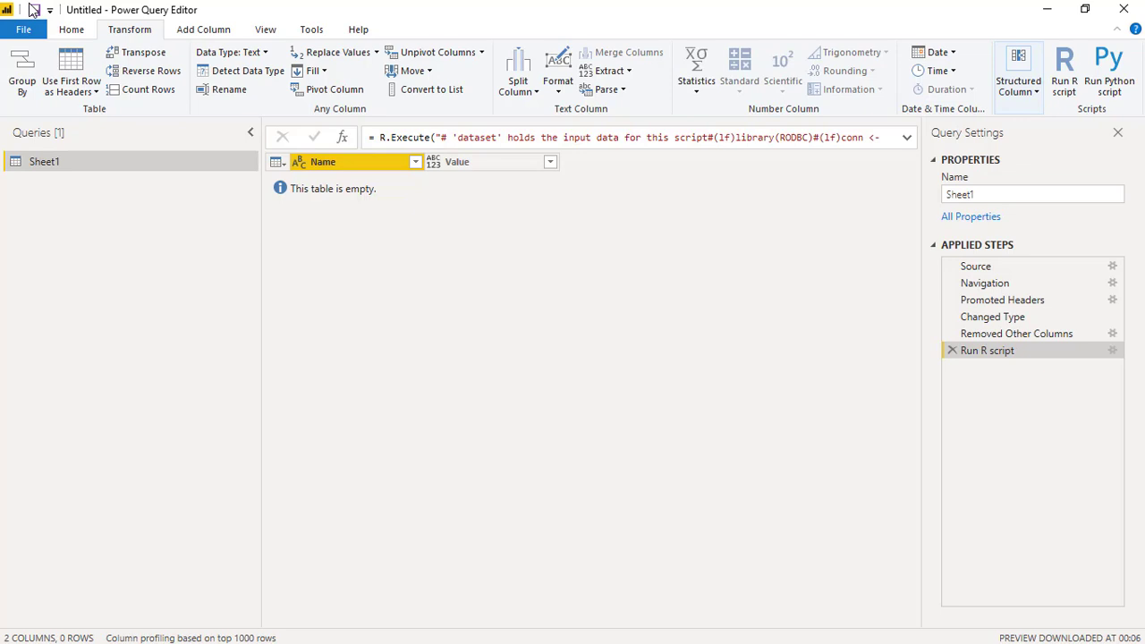
Step: Refresh MyDB in SSMS and select the top 1000 rows of the new dbo.DummayTbl
key("alt+Tab")
key("Tab")
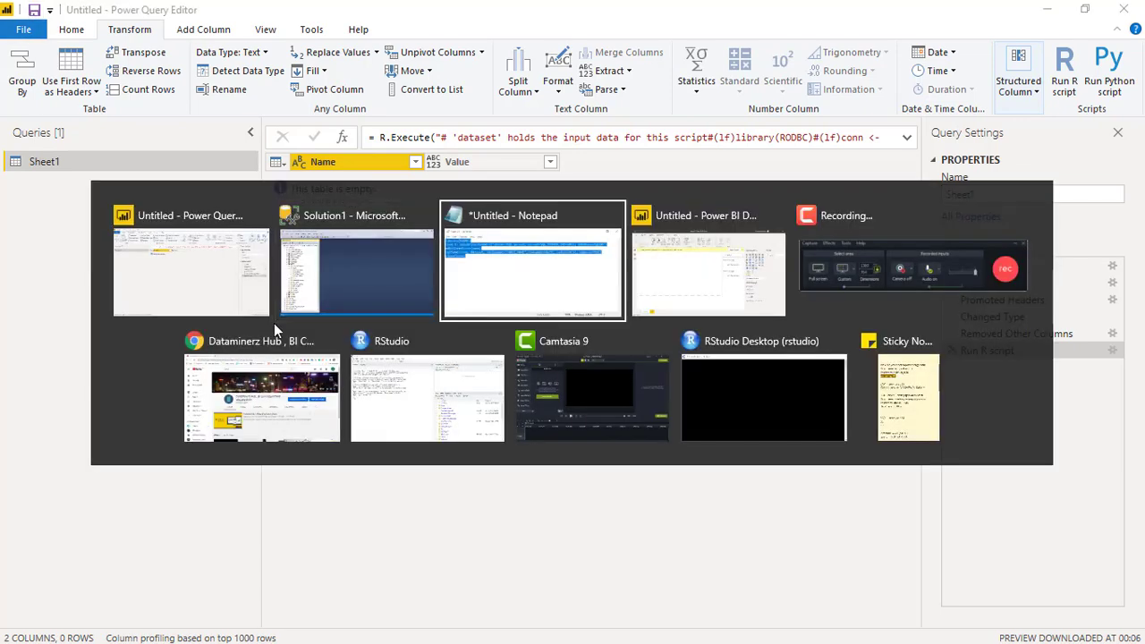
key("Tab")
key("Tab")
key("Tab")
key("Tab")
key("Tab")
key("Tab")
key("Tab")
key("Tab")
key("Tab")
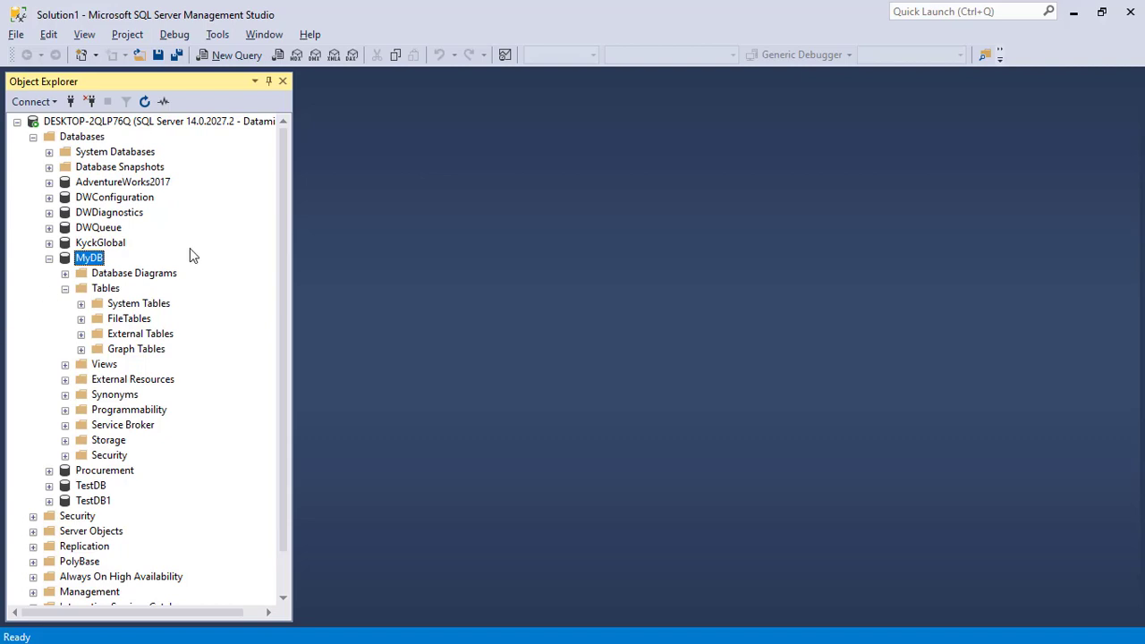
right_click(92, 260)
left_click(134, 481)
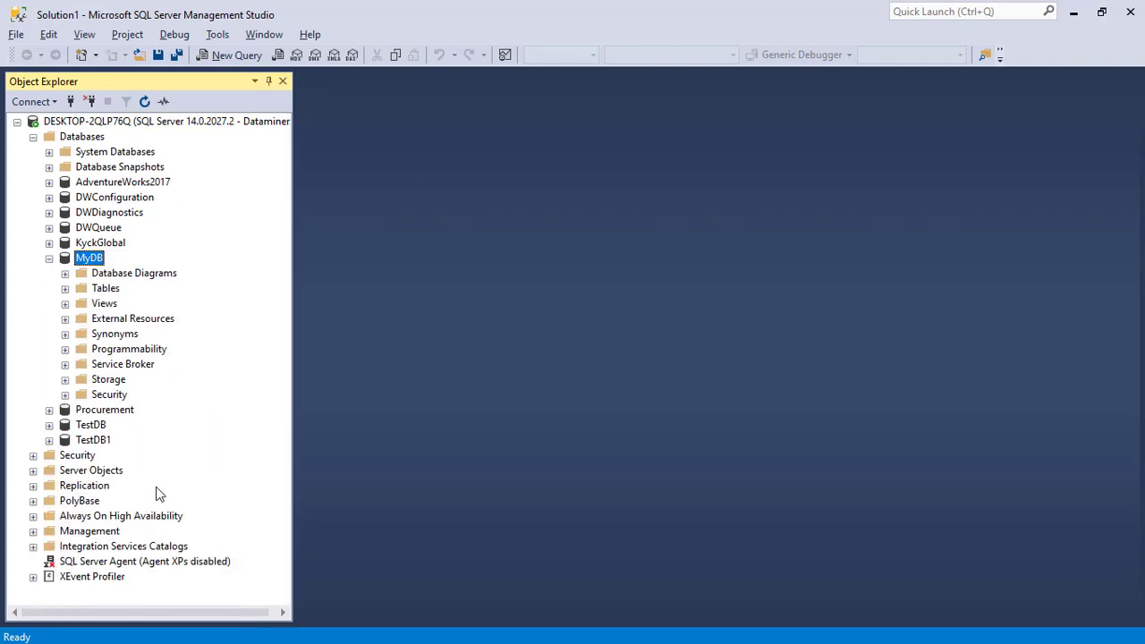
left_click(65, 289)
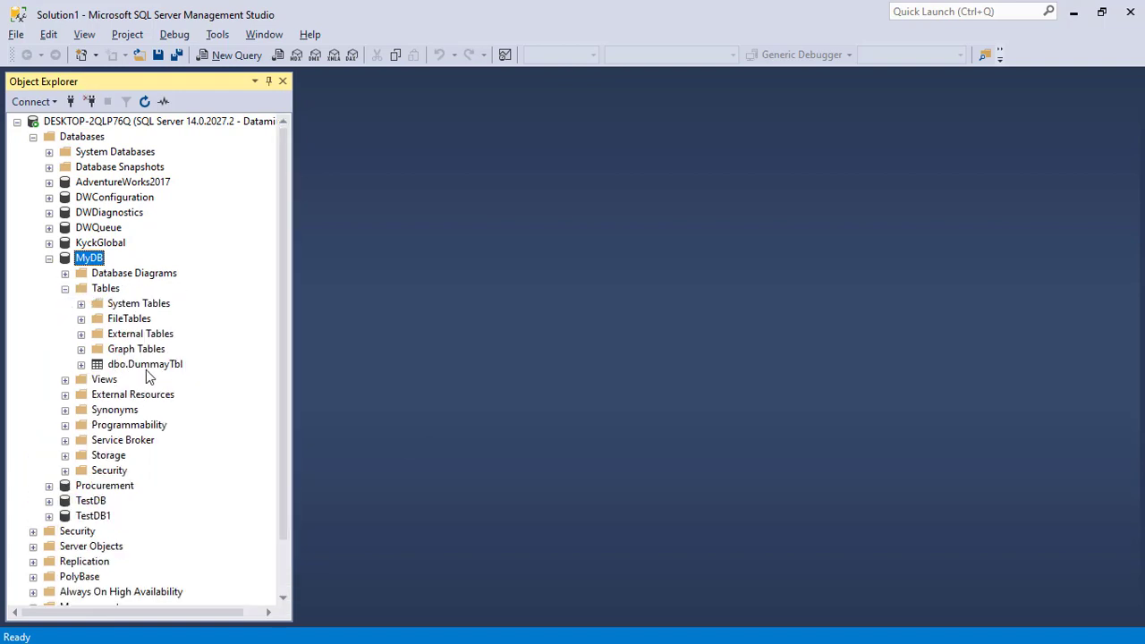
right_click(135, 368)
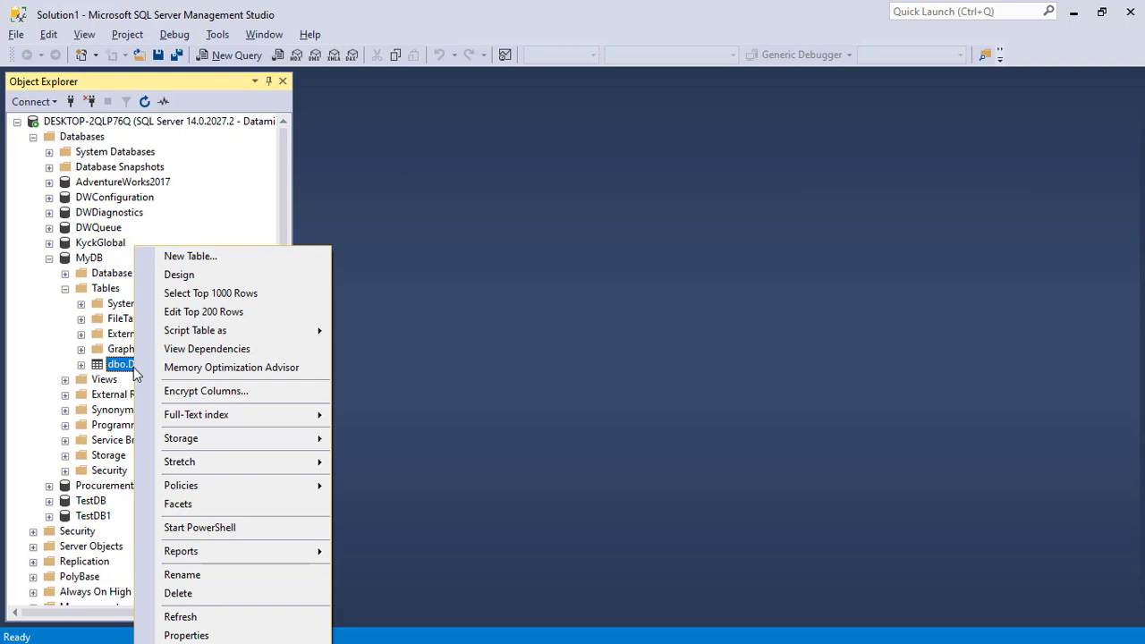
left_click(211, 293)
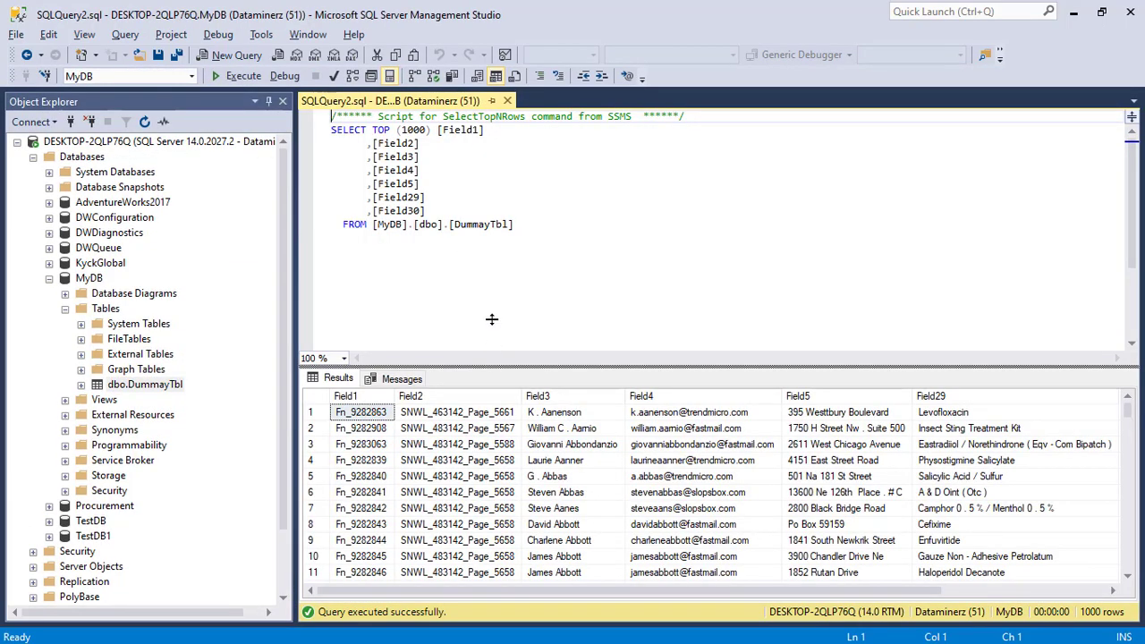
Step: Enlarge the DummayTbl results grid, check columns out to Field29/Field30, then return to Power Query Editor
left_click_drag(491, 319, 480, 268)
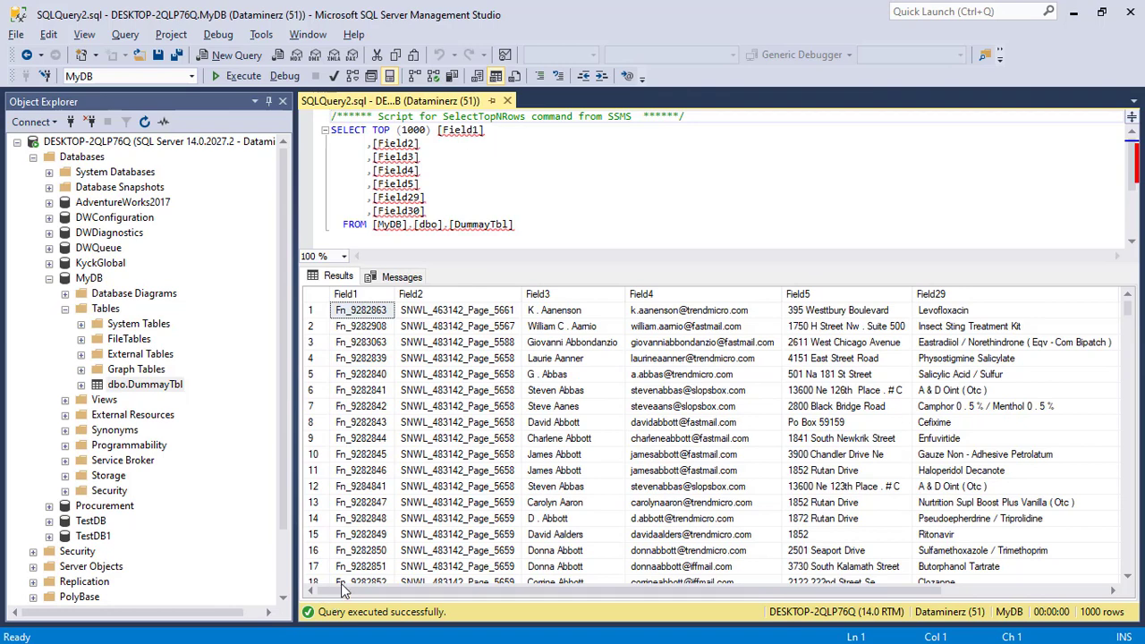
left_click_drag(501, 591, 447, 593)
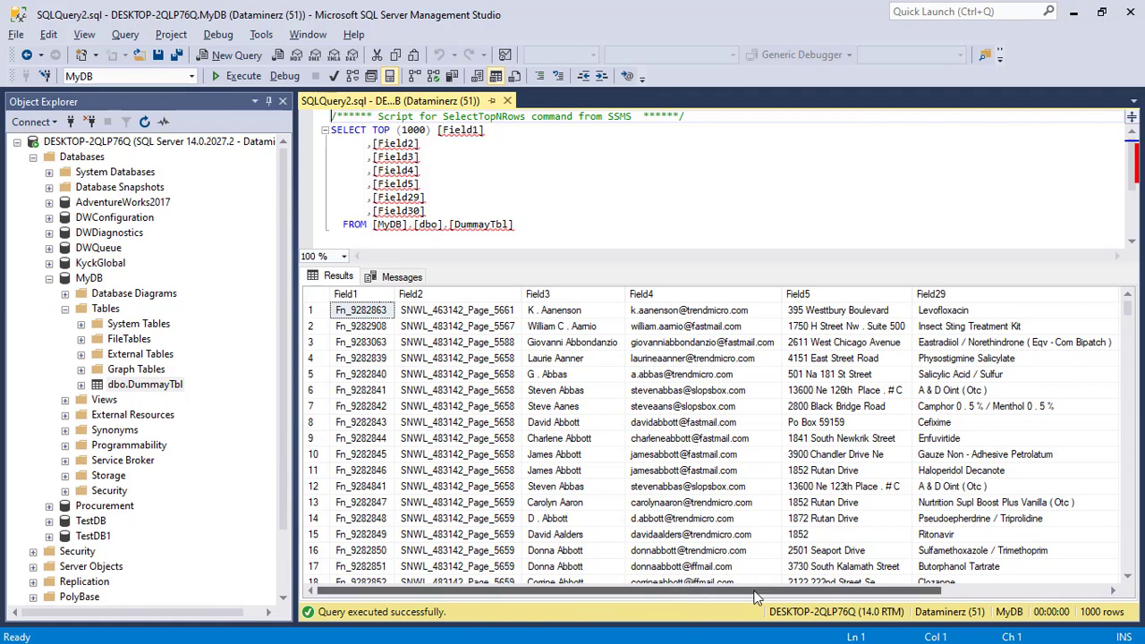
mouse_move(754, 598)
left_mouse_down()
mouse_move(885, 575)
mouse_move(754, 591)
left_mouse_up()
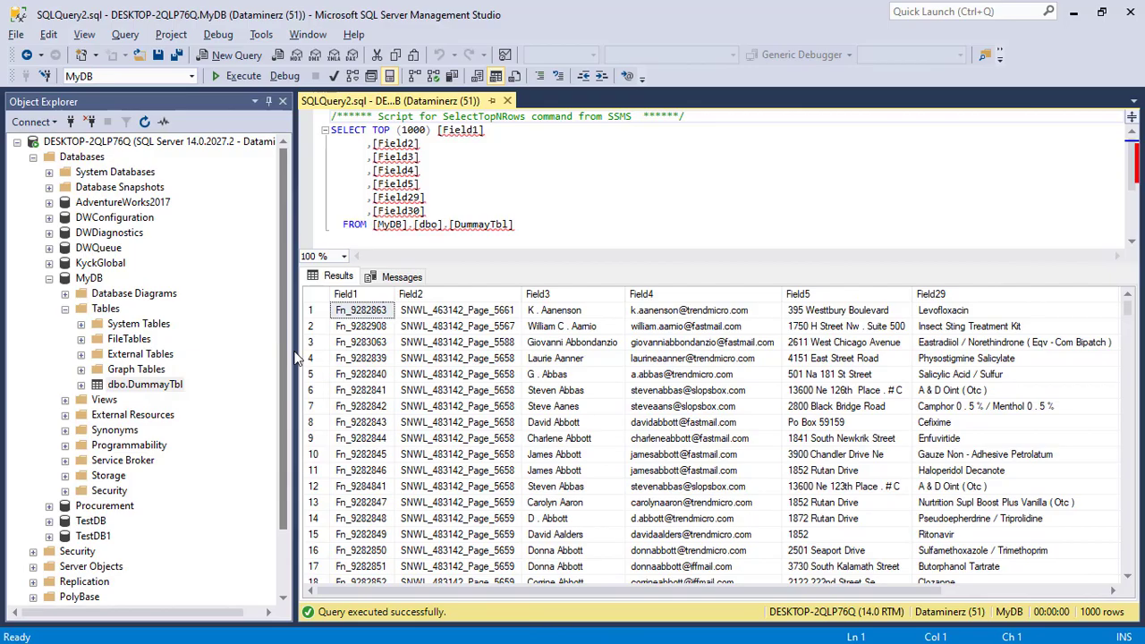
key("alt+Tab")
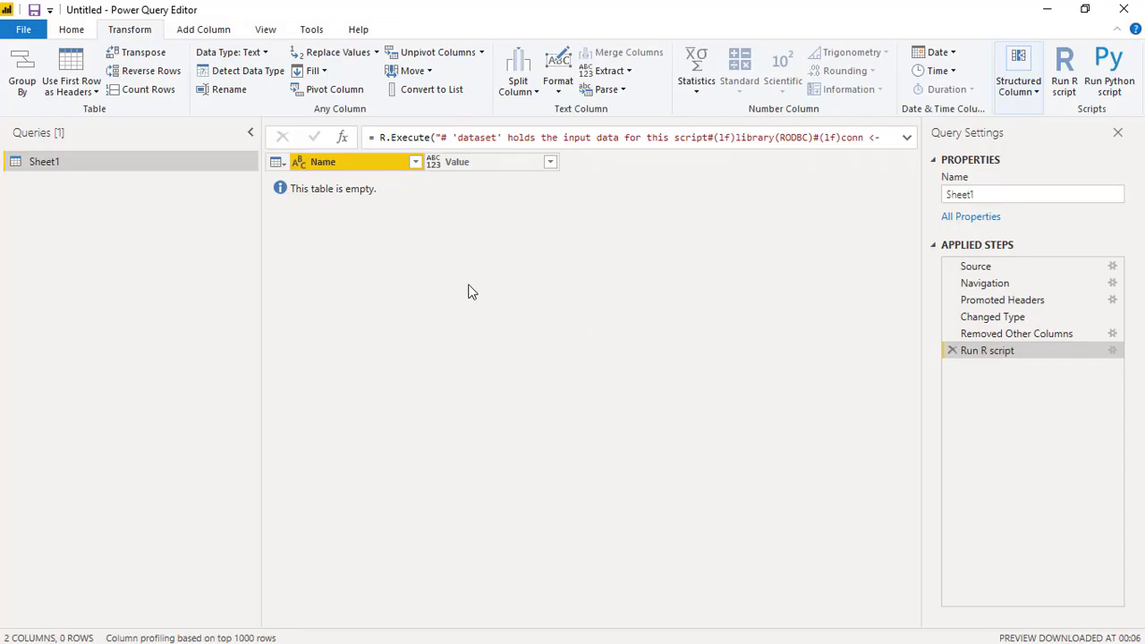
Step: Compare the SSMS DummayTbl results with the Run R script step's empty Name/Value preview
key("alt+Tab")
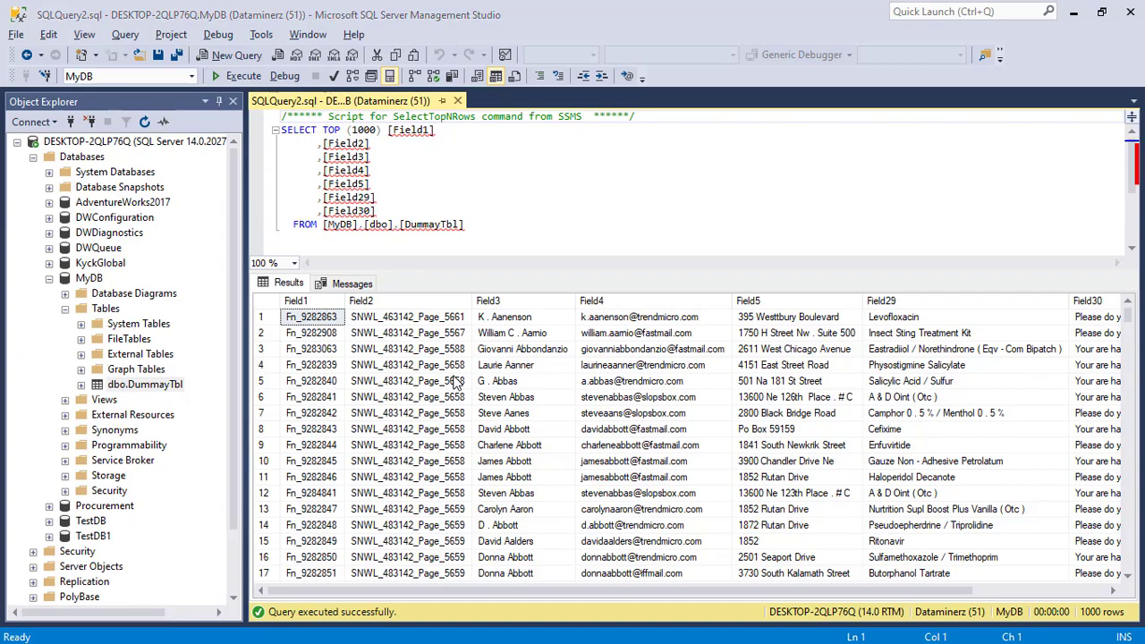
key("alt+Tab")
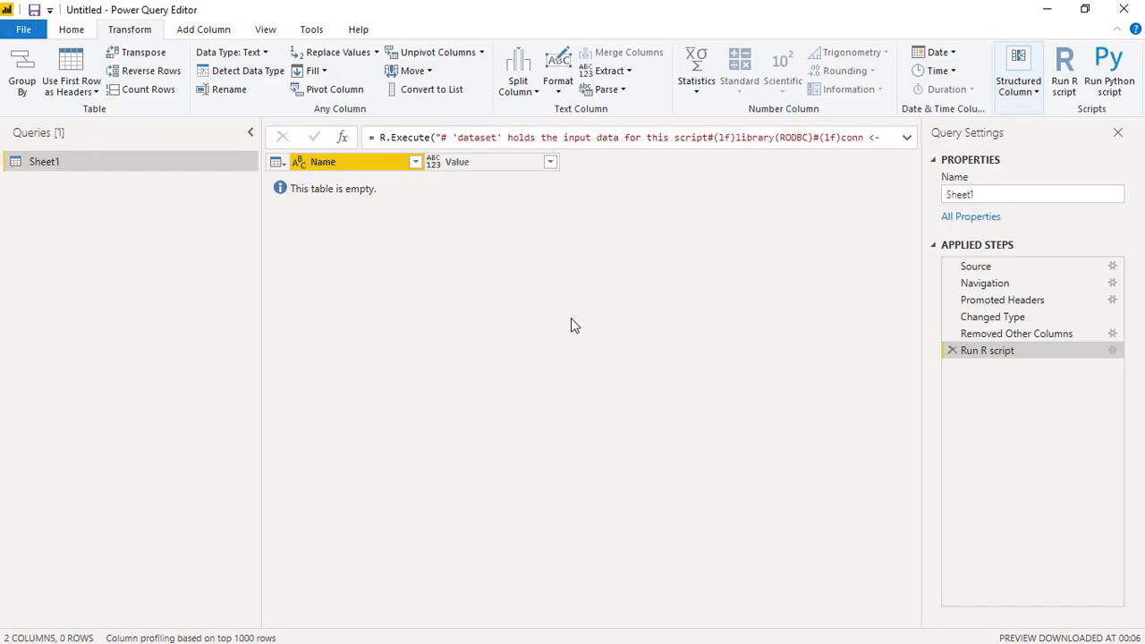